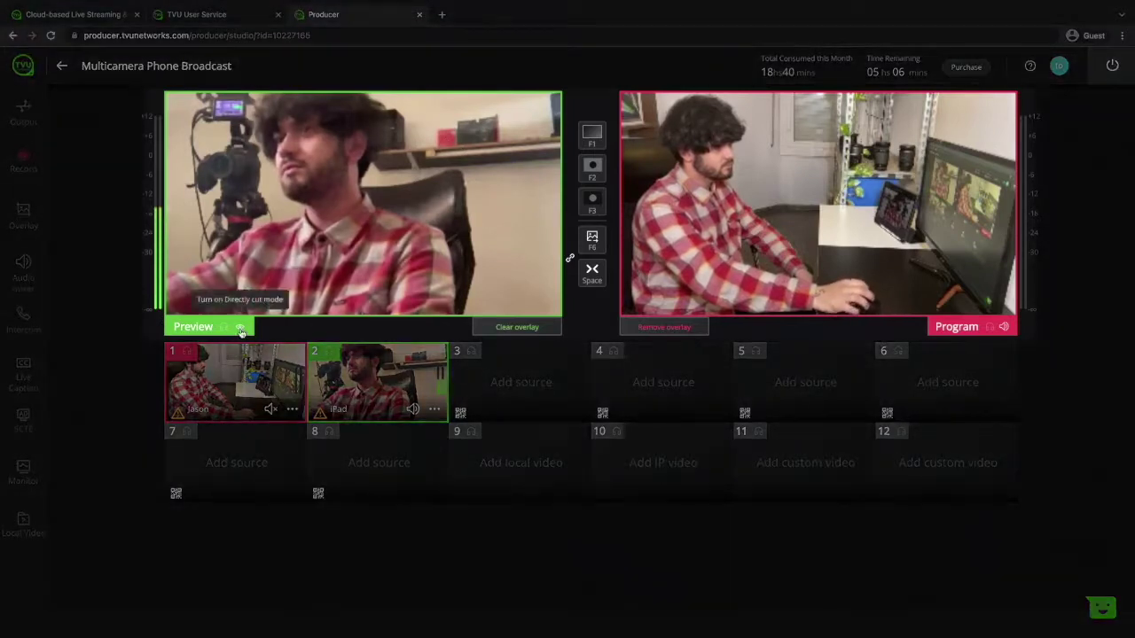
In direct cut mode, cut the iPad camera then source 1 to program, then disable it.
{"action": "left_click", "coordinate": [240, 329]}
{"action": "left_click", "coordinate": [364, 390]}
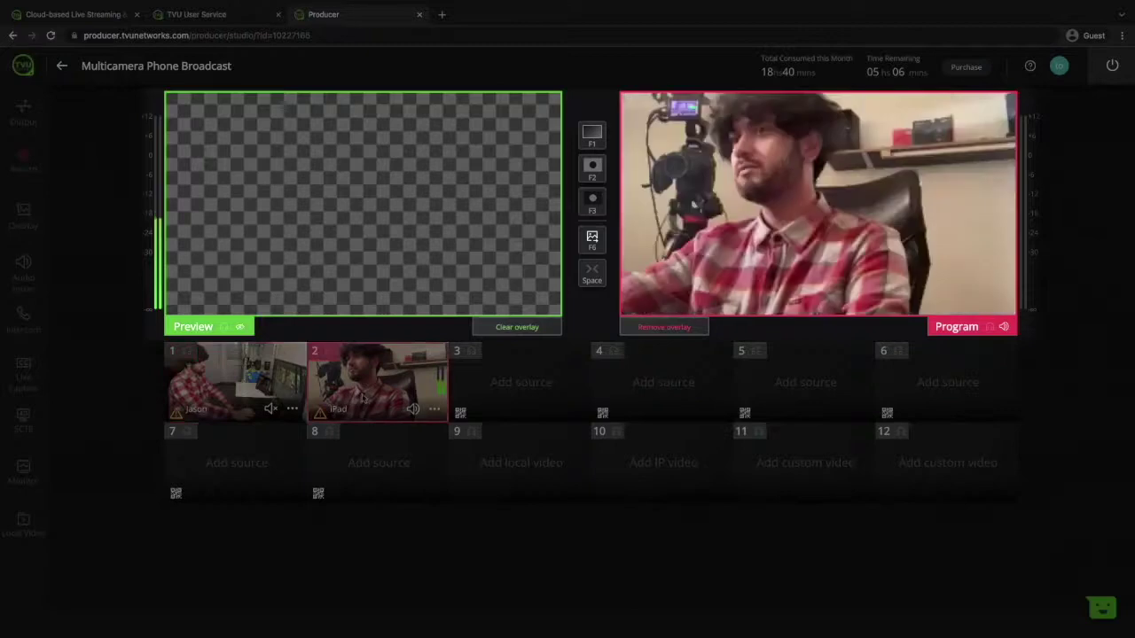
{"action": "left_click", "coordinate": [276, 377]}
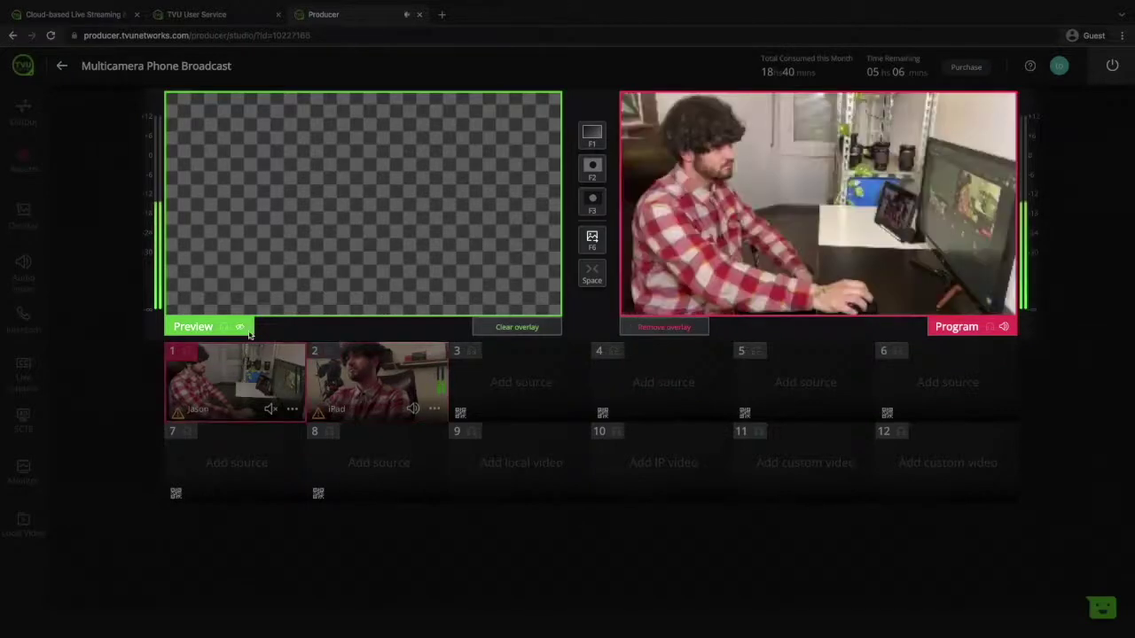
{"action": "left_click", "coordinate": [241, 329]}
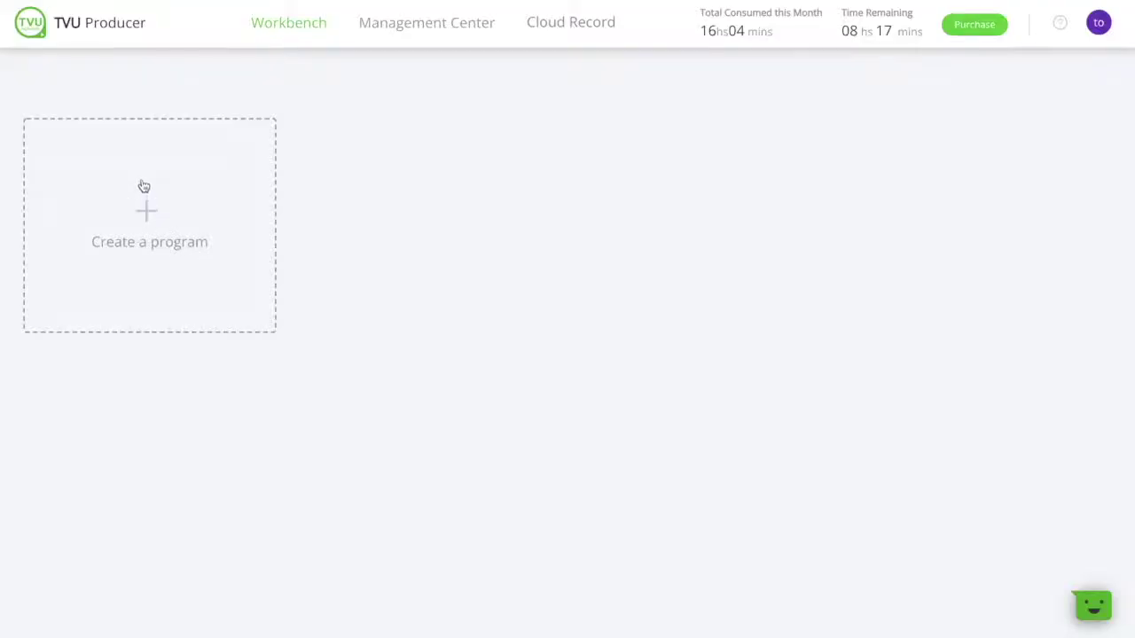
Create and save the program 'Multicamera Phone Broadcast' with 1080P25 video and 2 audio channels.
{"action": "left_click", "coordinate": [143, 186]}
{"action": "type", "text": "Multicamer"}
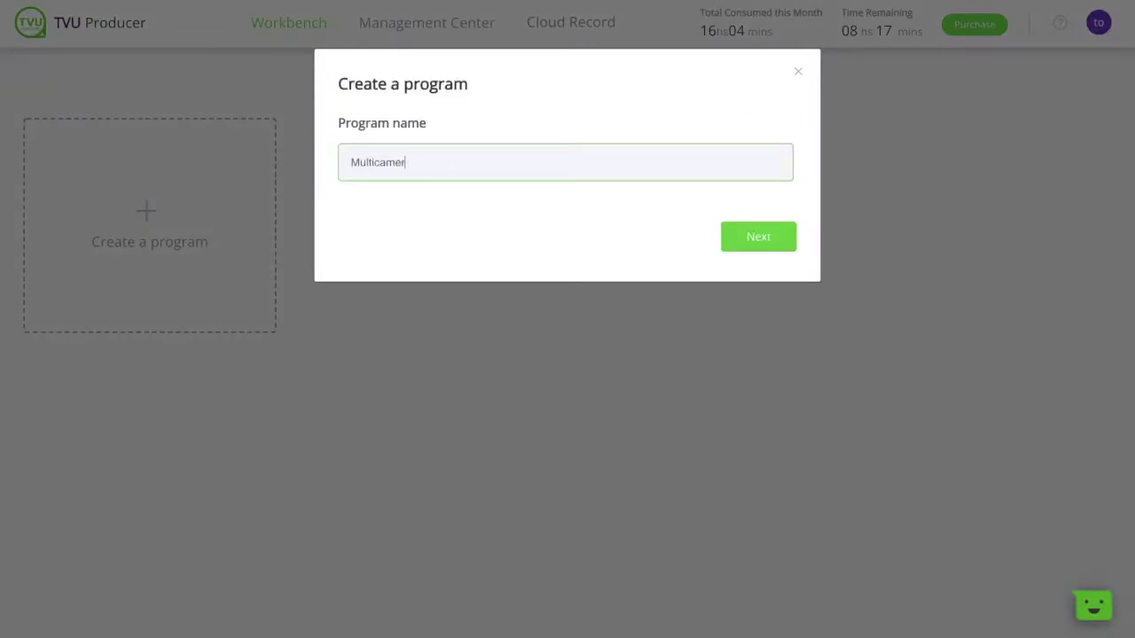
{"action": "type", "text": "a Phone Broadcast"}
{"action": "left_click", "coordinate": [756, 238]}
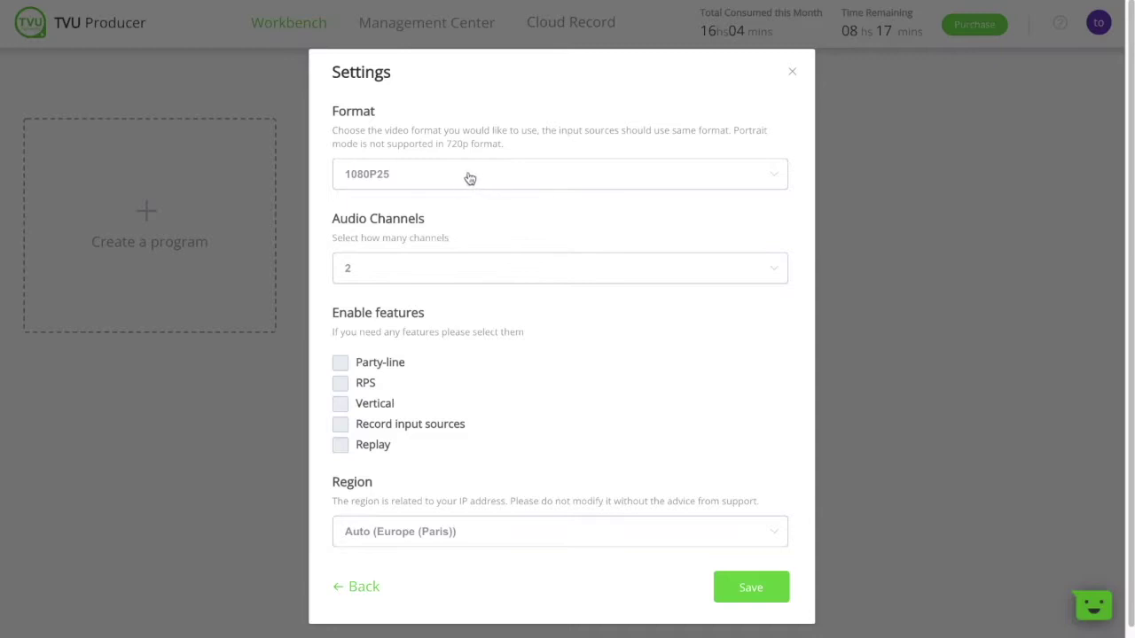
{"action": "left_click", "coordinate": [465, 177]}
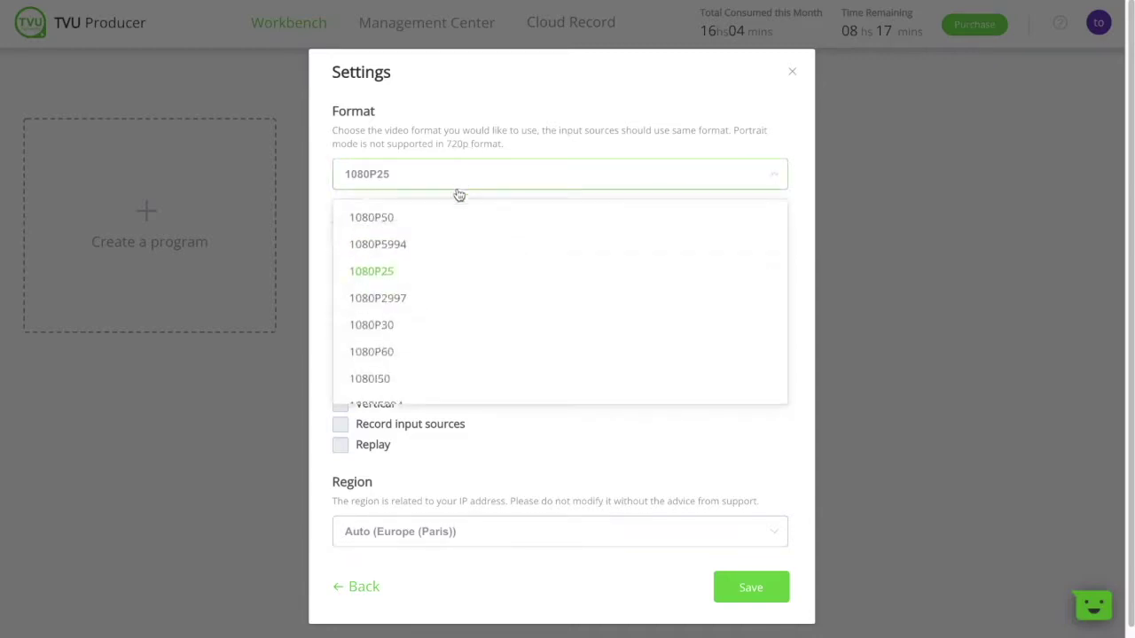
{"action": "left_click", "coordinate": [498, 278]}
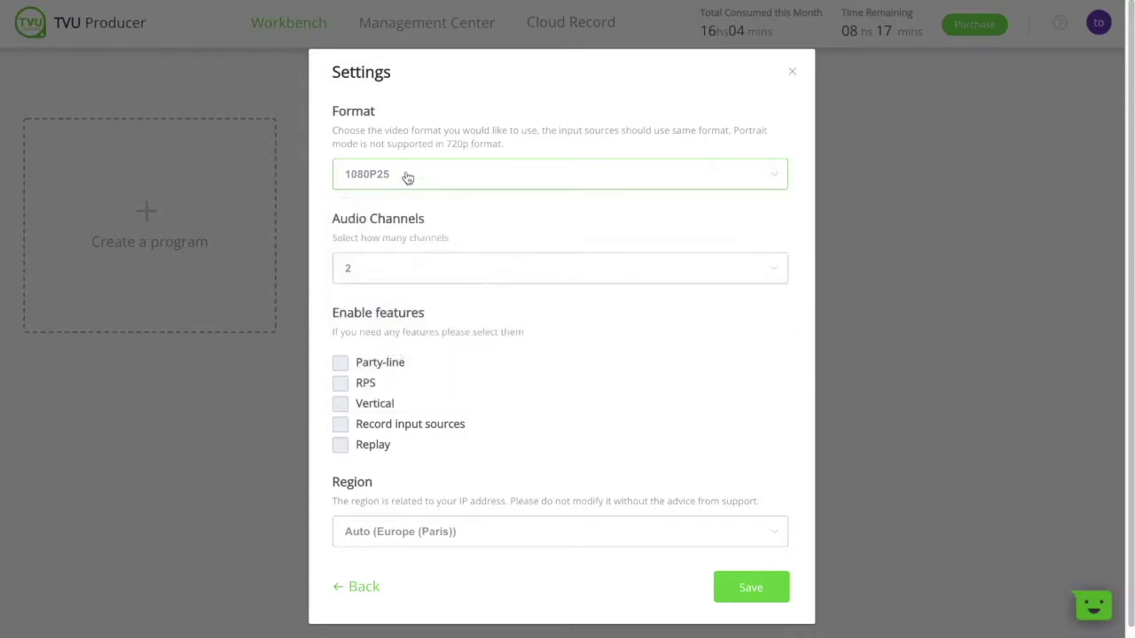
{"action": "left_click", "coordinate": [409, 280]}
{"action": "scroll", "coordinate": [477, 327], "scroll_direction": "down", "scroll_amount": 1}
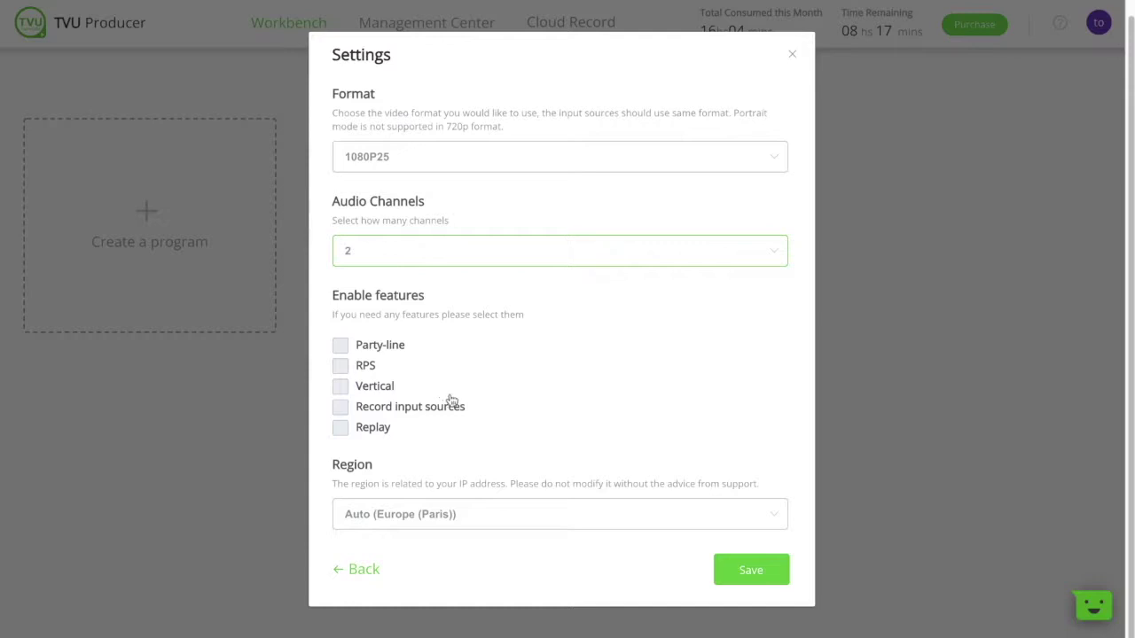
{"action": "left_click", "coordinate": [753, 568]}
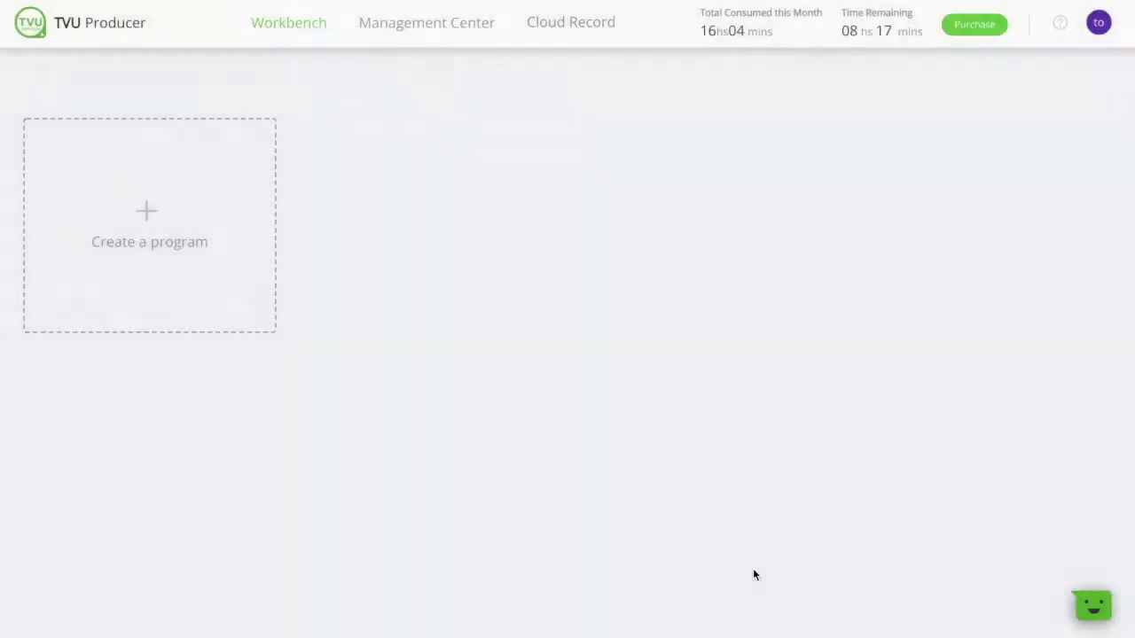
Start the Multicamera Phone Broadcast program from its Workbench card to enter the studio.
{"action": "mouse_move", "coordinate": [507, 303]}
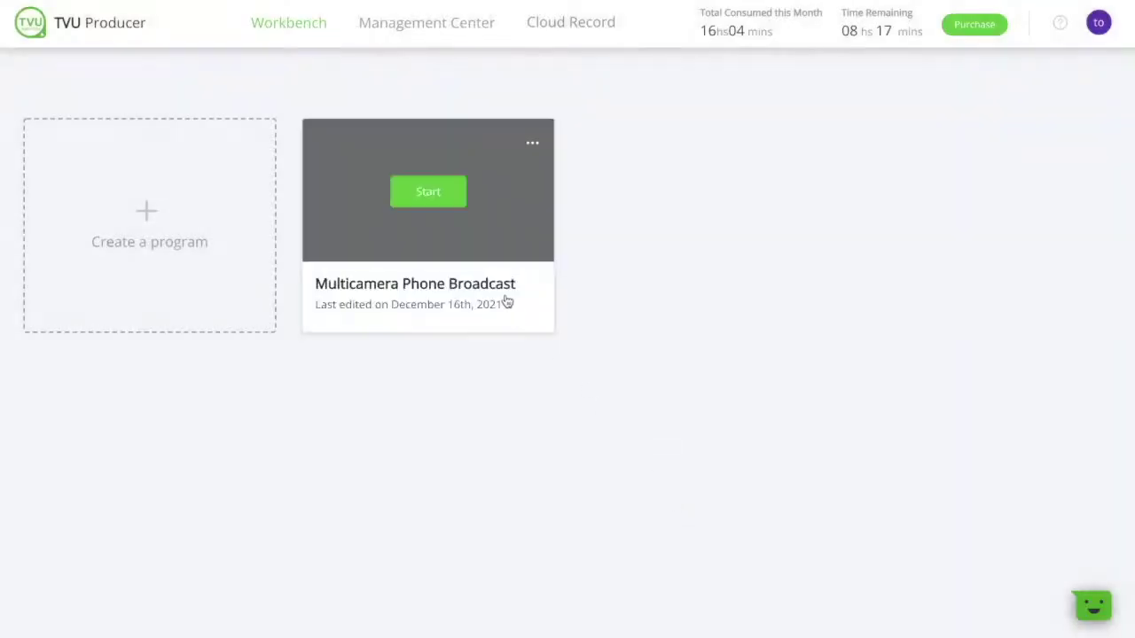
{"action": "left_click", "coordinate": [428, 192]}
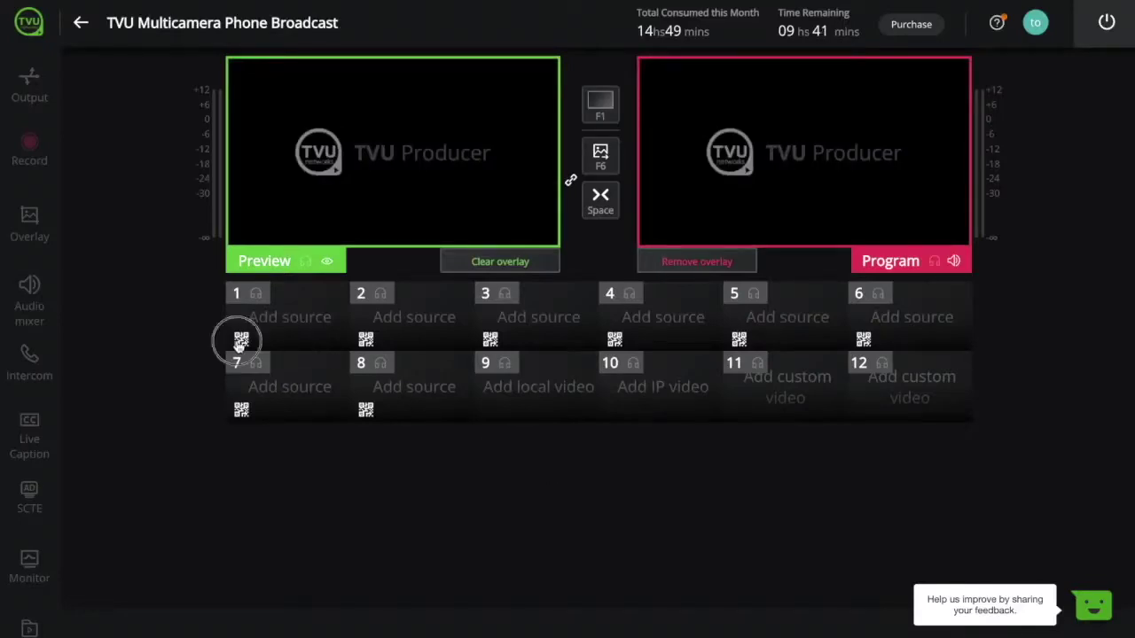
{"action": "mouse_move", "coordinate": [240, 342]}
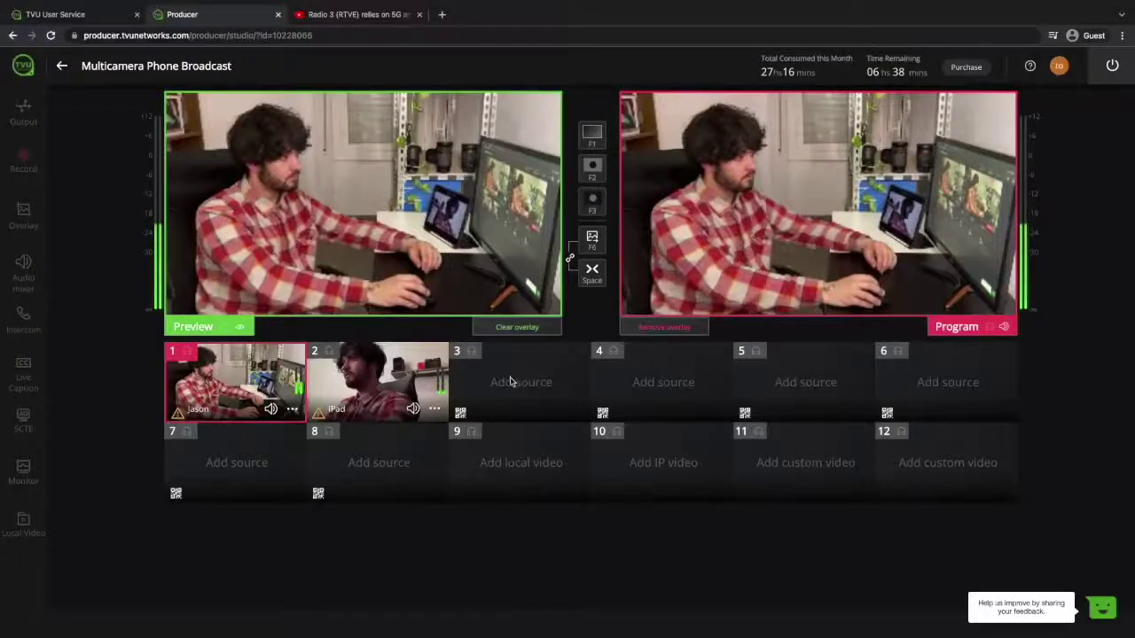
Add a YouTube-type EXT IP source in slot 3 using the video's copied share link as URL.
{"action": "left_click", "coordinate": [509, 382]}
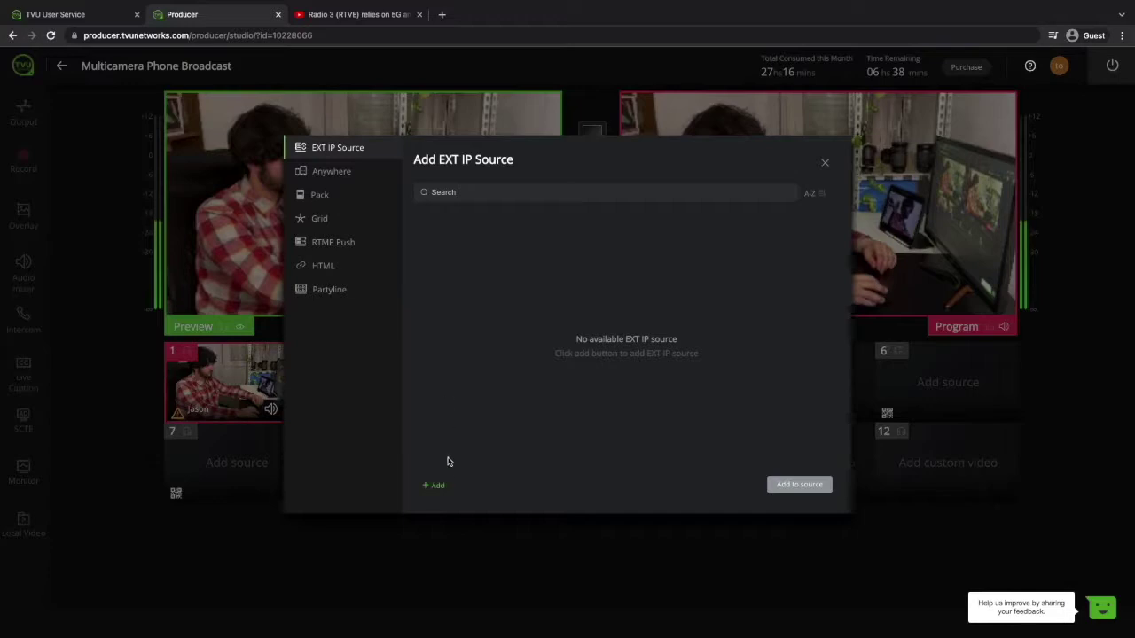
{"action": "left_click", "coordinate": [436, 485]}
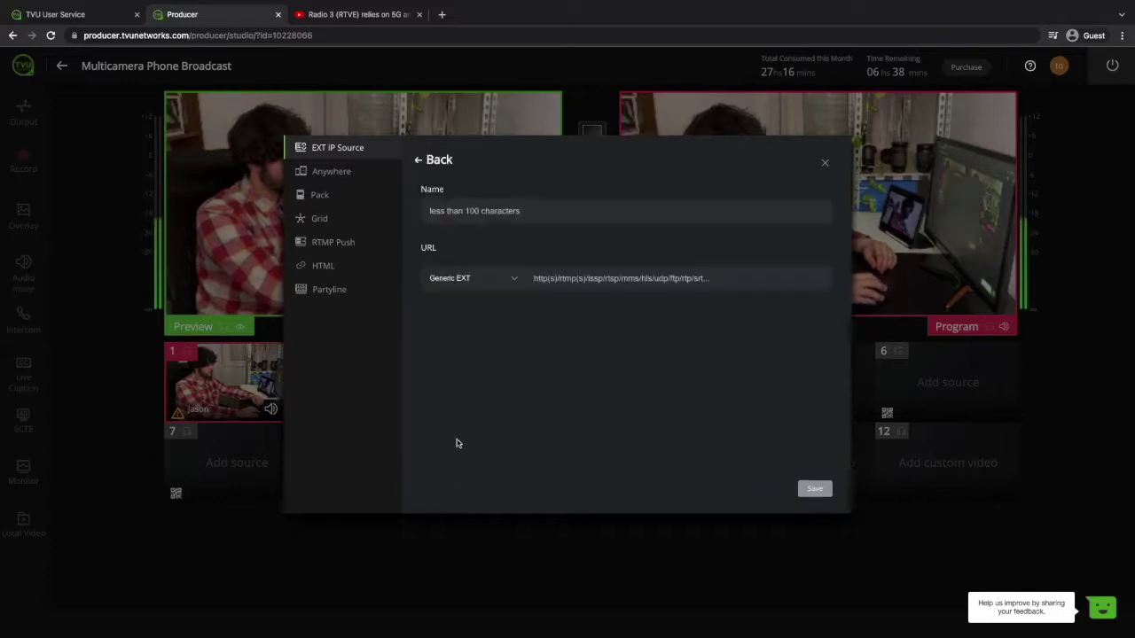
{"action": "left_click", "coordinate": [514, 279]}
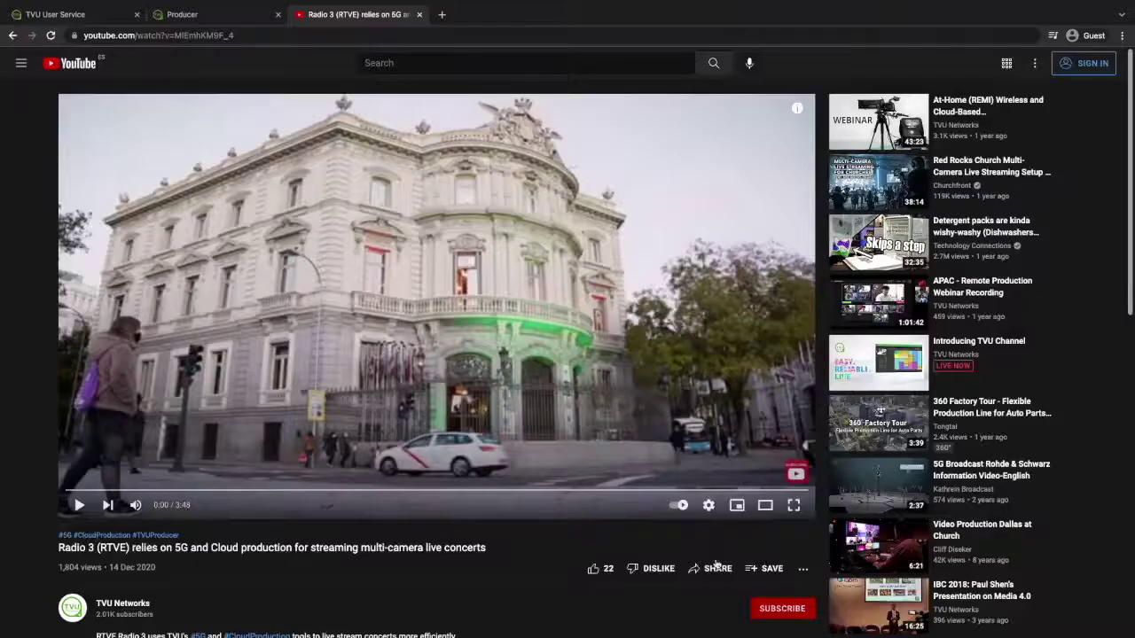
{"action": "left_click", "coordinate": [713, 568]}
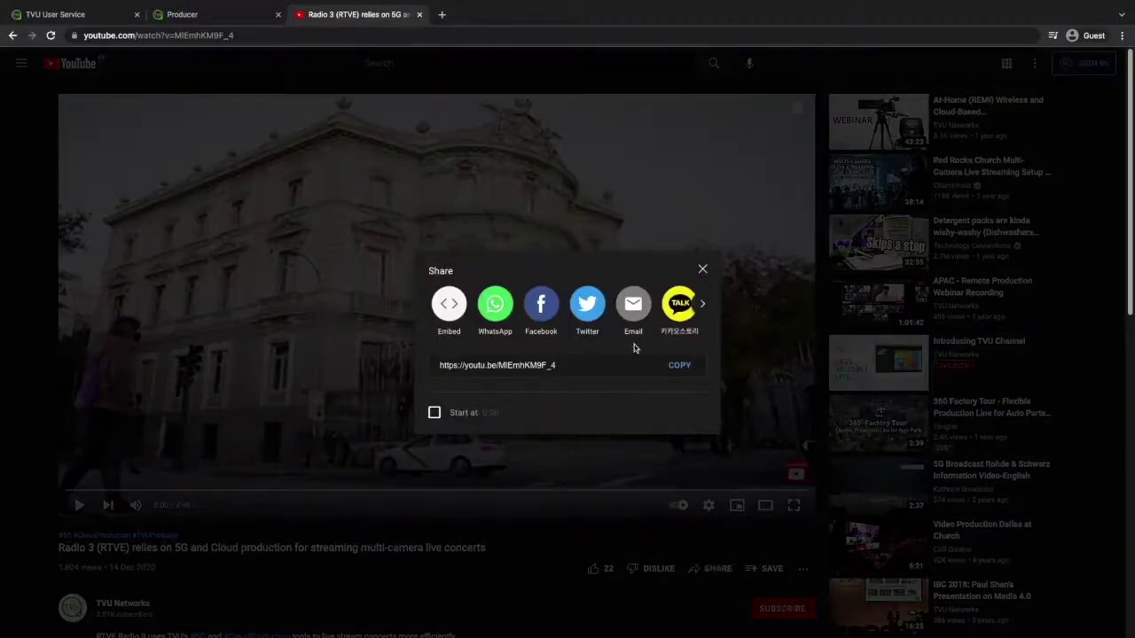
{"action": "left_click", "coordinate": [674, 367]}
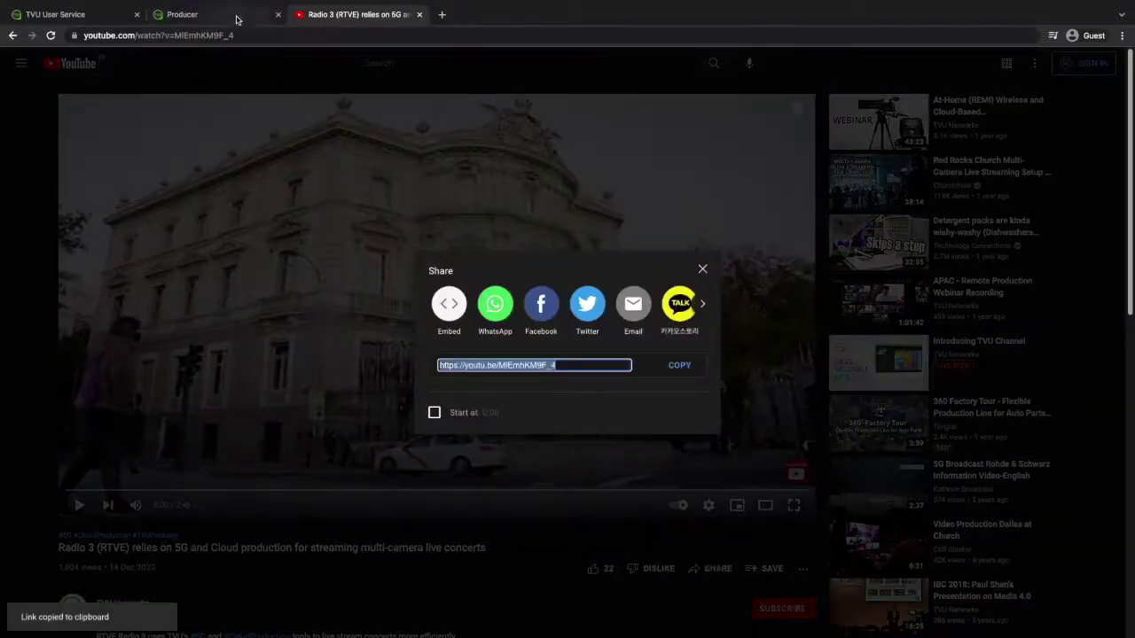
{"action": "left_click", "coordinate": [234, 15]}
{"action": "right_click", "coordinate": [606, 281]}
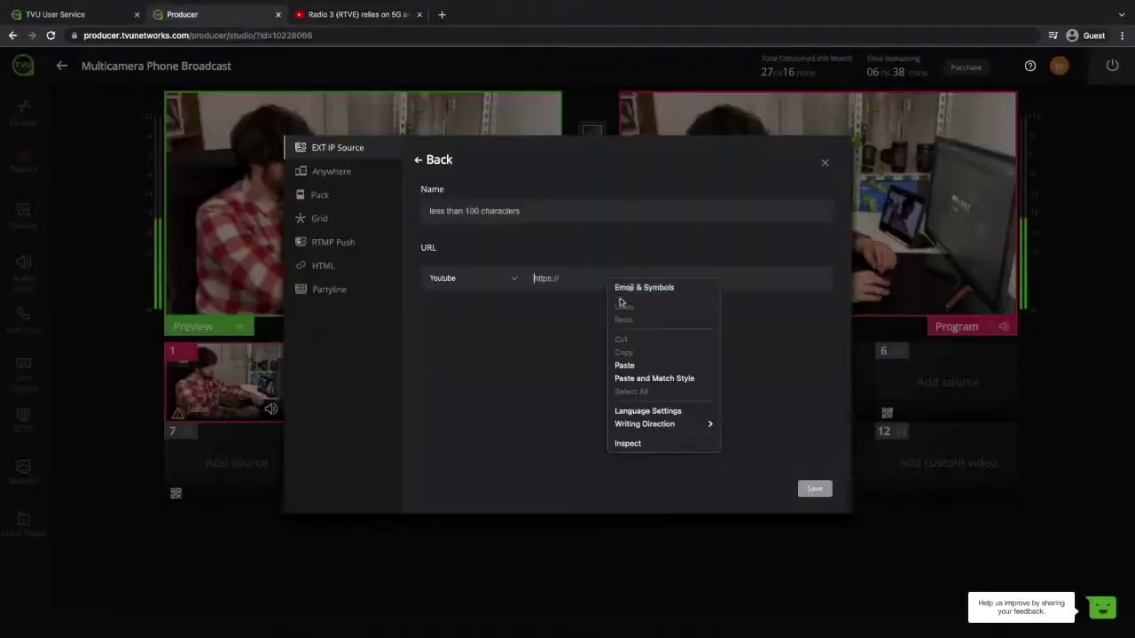
{"action": "left_click", "coordinate": [631, 365]}
Name the source RADIO3, save it, add it to grid slot 3 and load it into Preview.
{"action": "left_click", "coordinate": [461, 210]}
{"action": "type", "text": "RADIO3"}
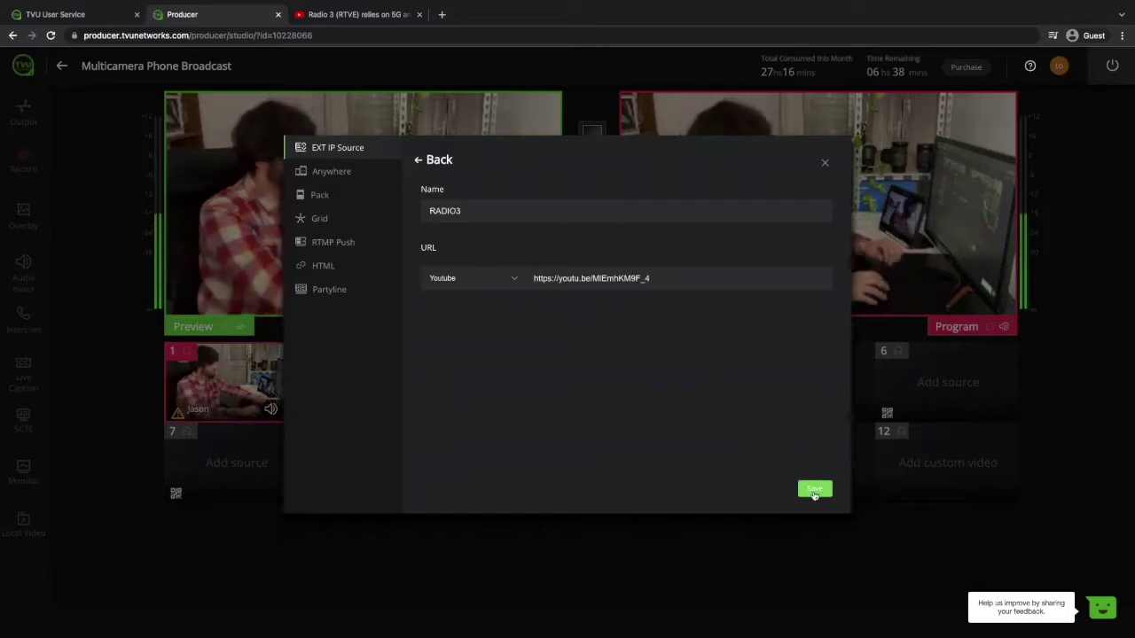
{"action": "left_click", "coordinate": [814, 492]}
{"action": "left_click", "coordinate": [557, 235]}
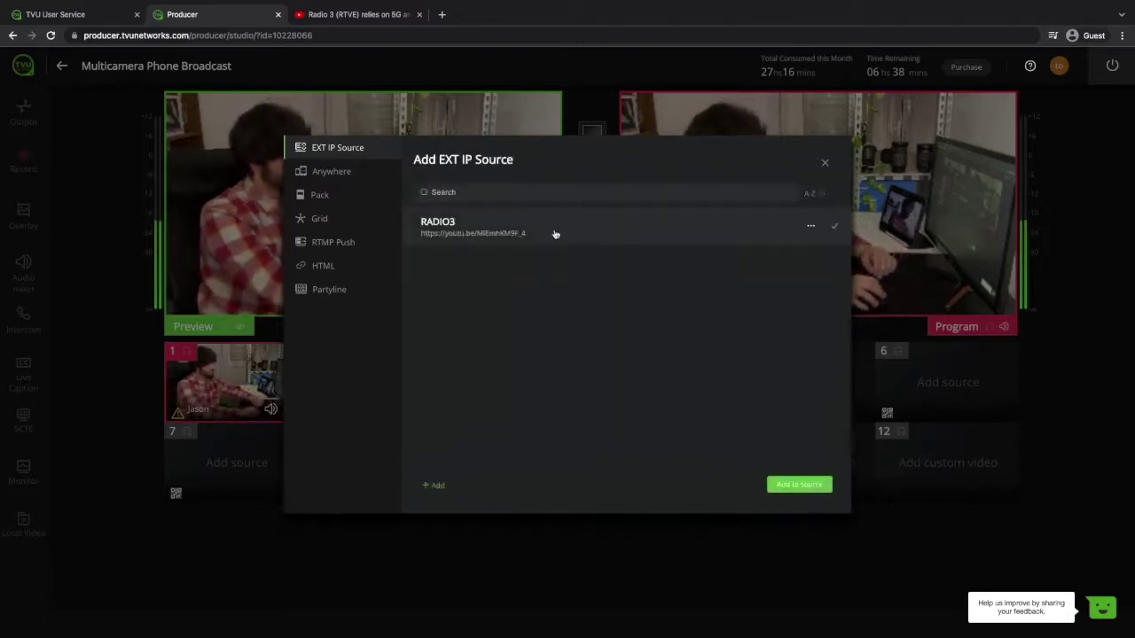
{"action": "left_click", "coordinate": [787, 484]}
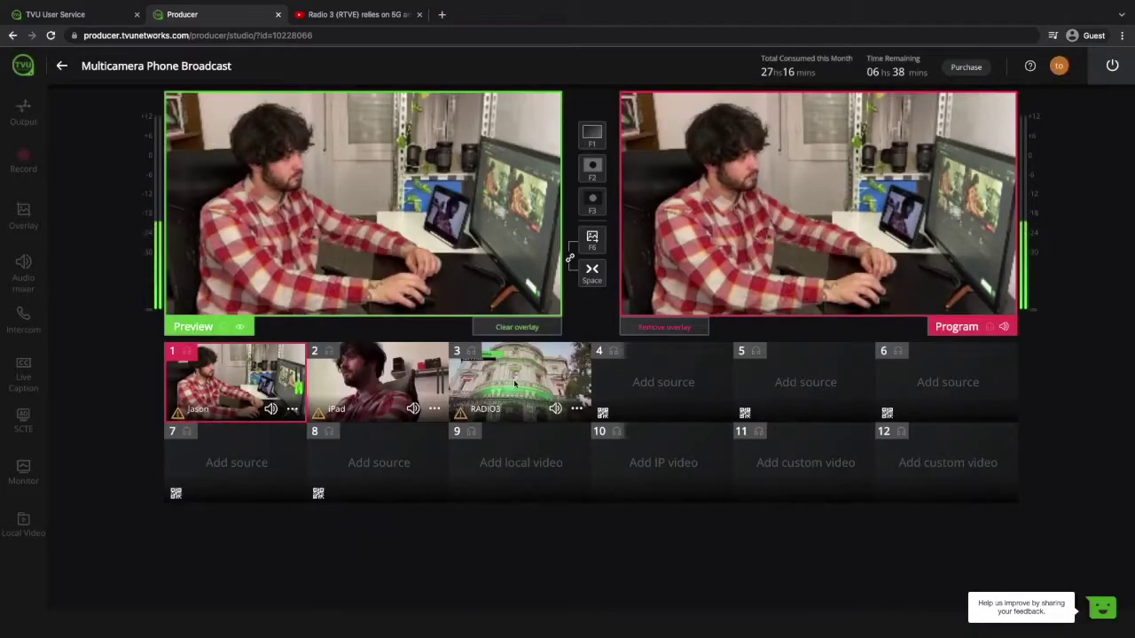
{"action": "left_click", "coordinate": [514, 383]}
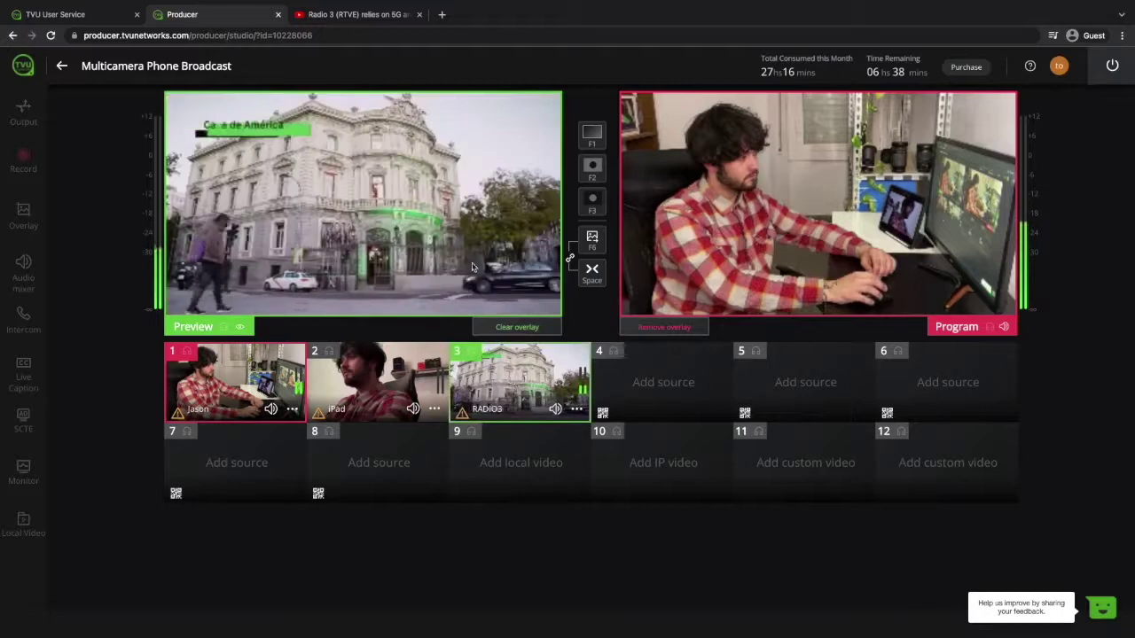
Dissolve RADIO3 onto program, generate an RTMP Push stream key and copy its URL, then view HTML sources.
{"action": "left_click", "coordinate": [587, 137]}
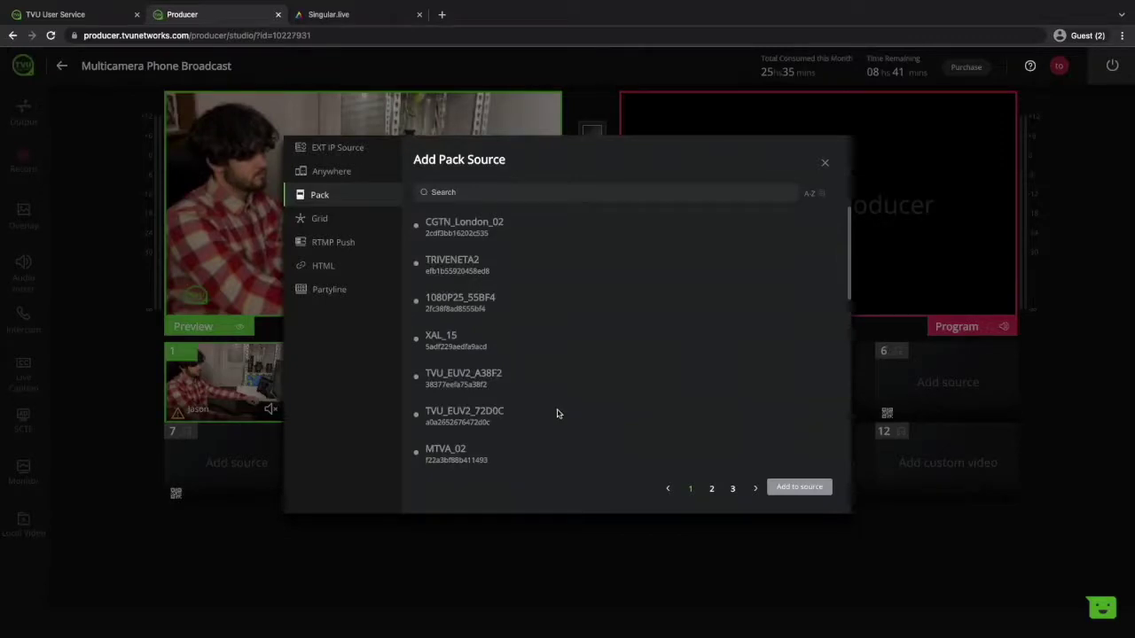
{"action": "left_click", "coordinate": [358, 217]}
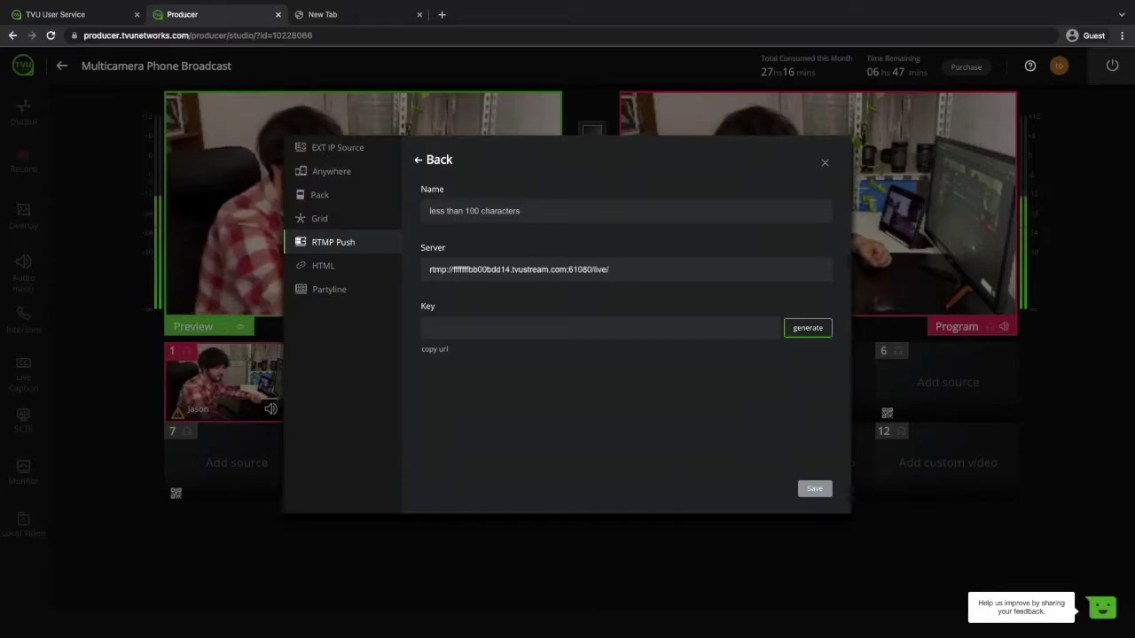
{"action": "left_click", "coordinate": [802, 335]}
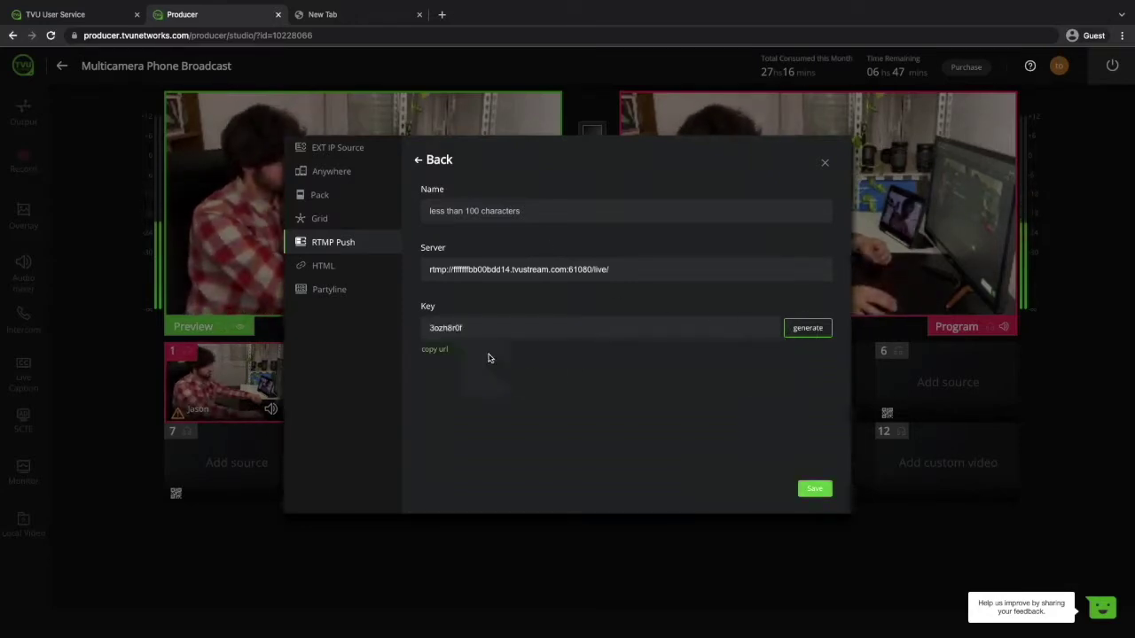
{"action": "left_click", "coordinate": [436, 351]}
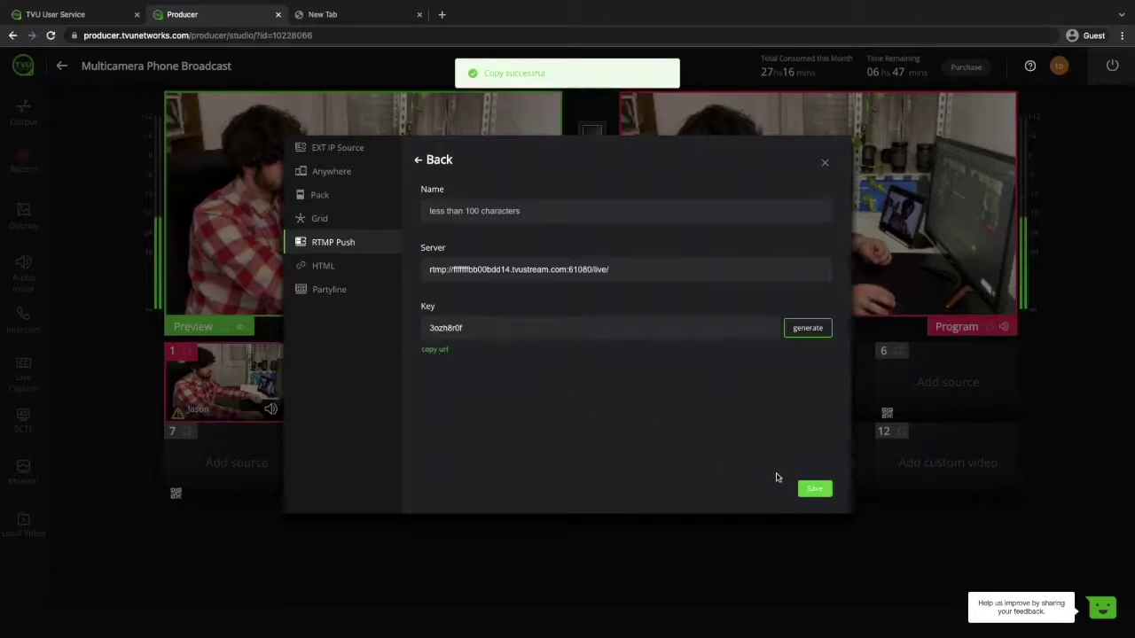
{"action": "left_click", "coordinate": [350, 268]}
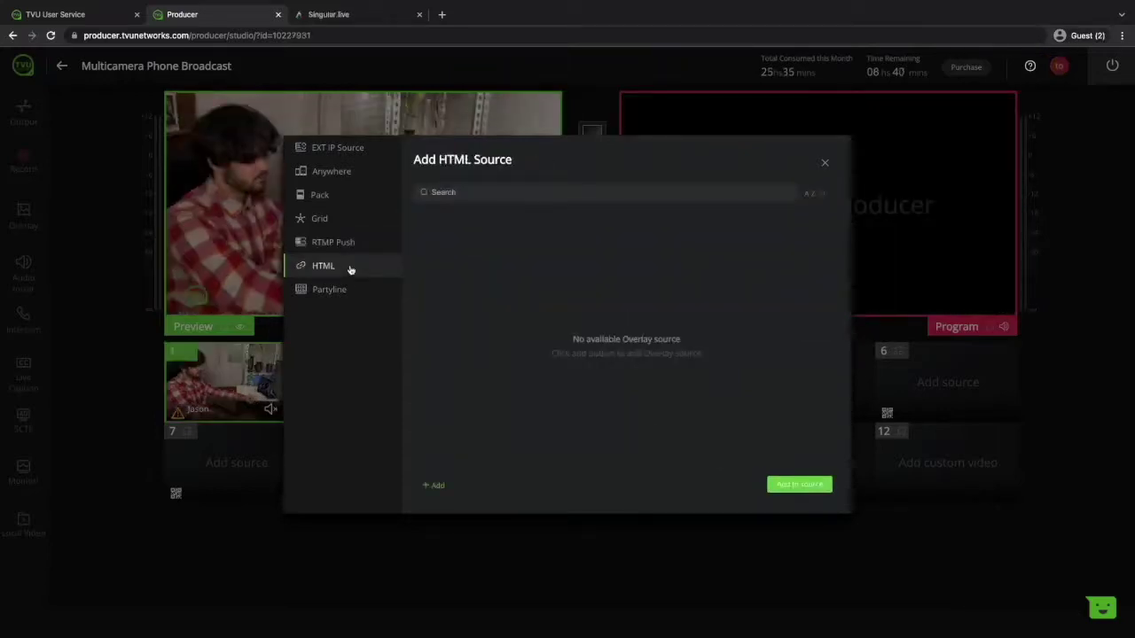
Start a new HTML source, then view the Partyline source options.
{"action": "left_click", "coordinate": [437, 485]}
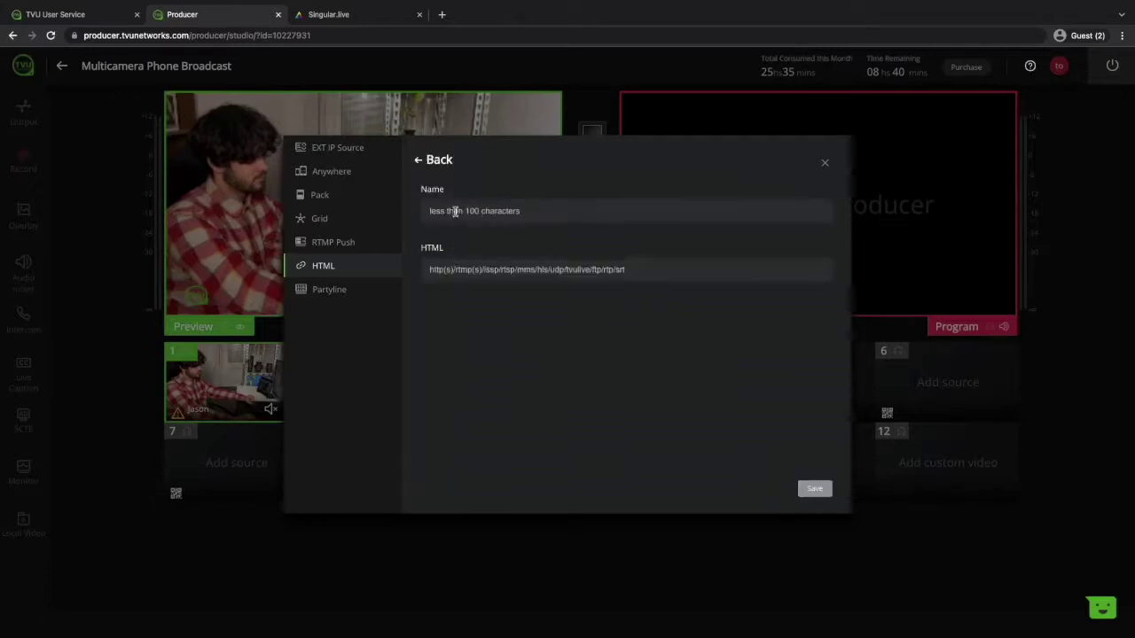
{"action": "left_click", "coordinate": [346, 290]}
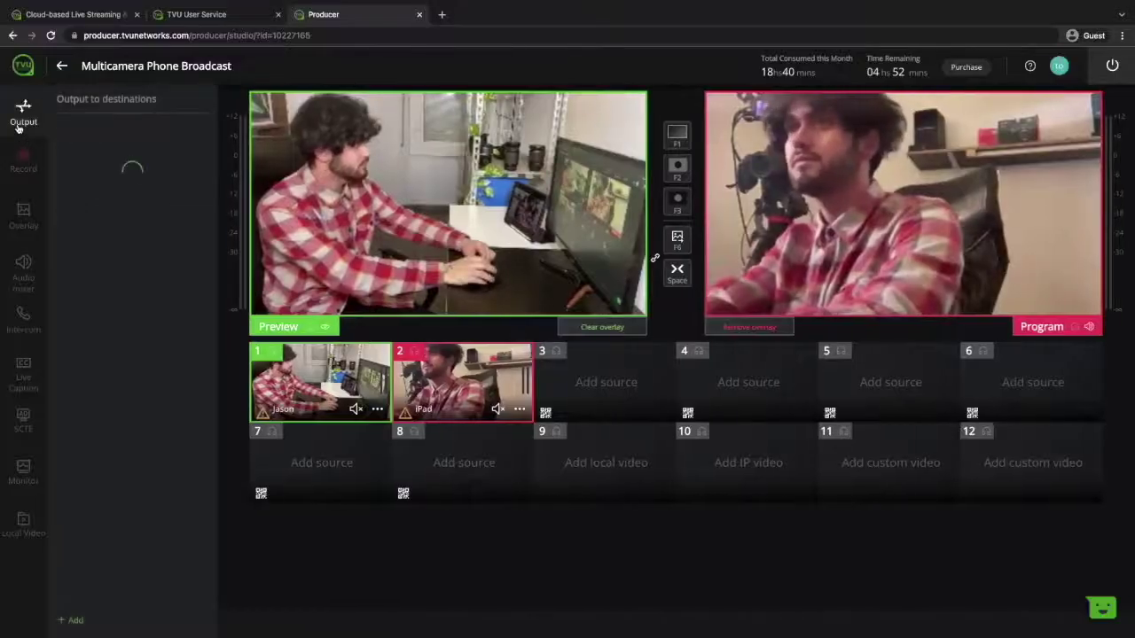
Add a 1920x1080 YouTube output destination and authenticate it with the YouTube channel account.
{"action": "left_click", "coordinate": [70, 619]}
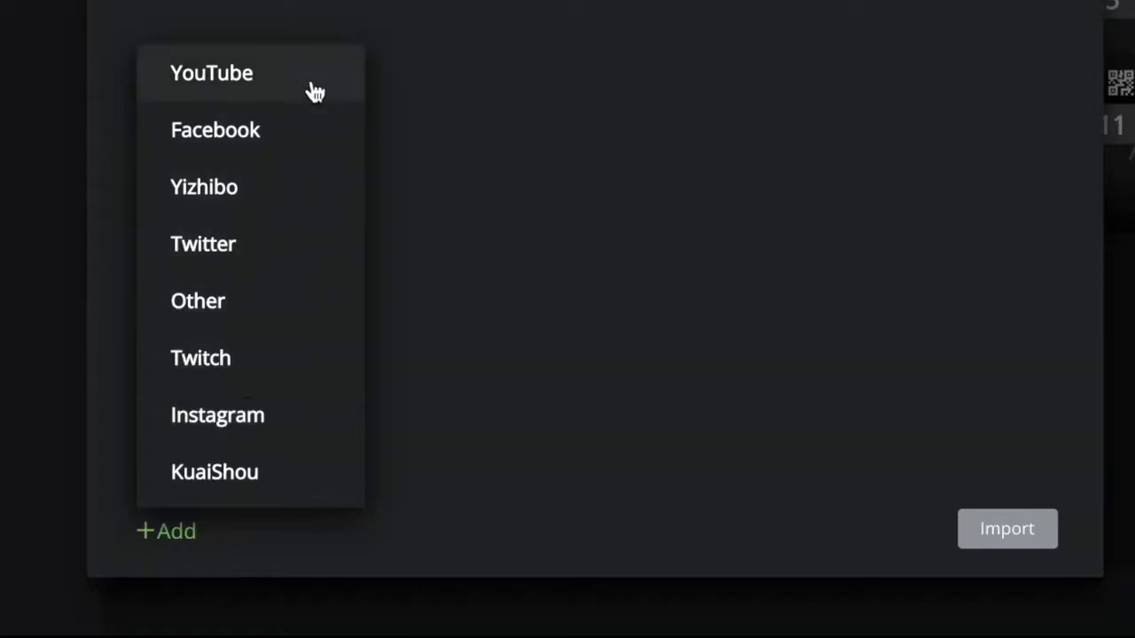
{"action": "left_click", "coordinate": [317, 88]}
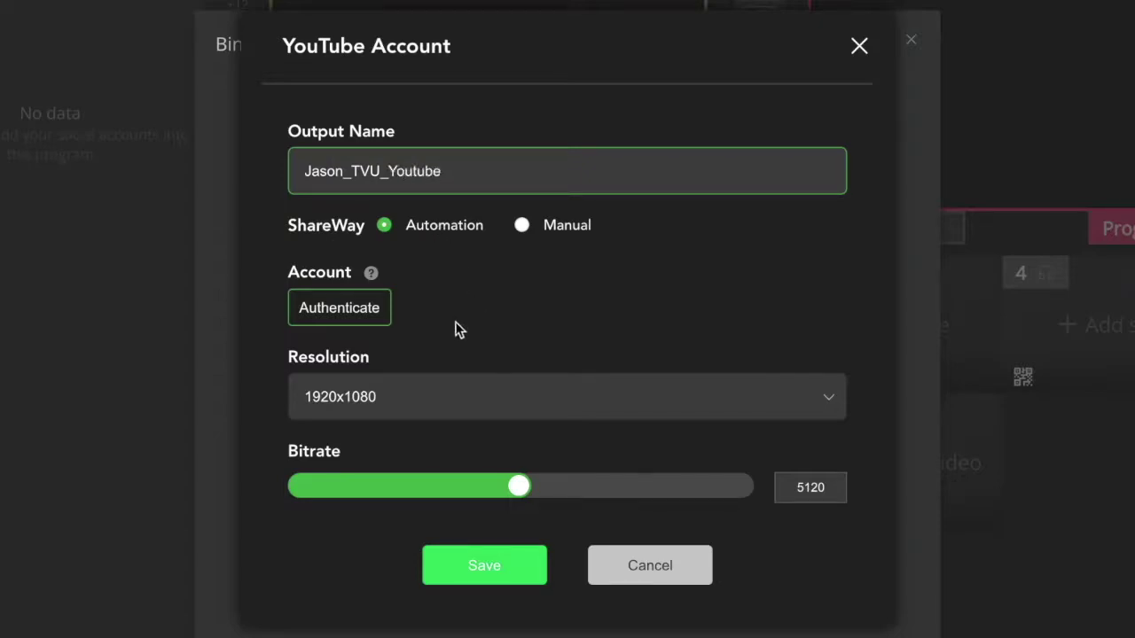
{"action": "left_click", "coordinate": [377, 314]}
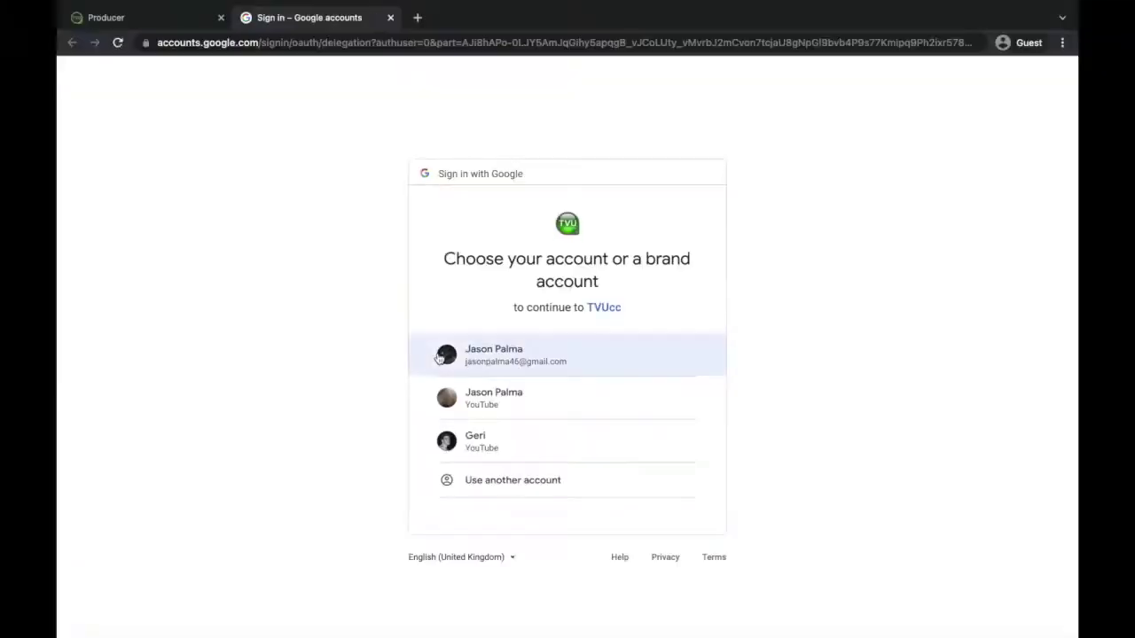
{"action": "left_click", "coordinate": [521, 397]}
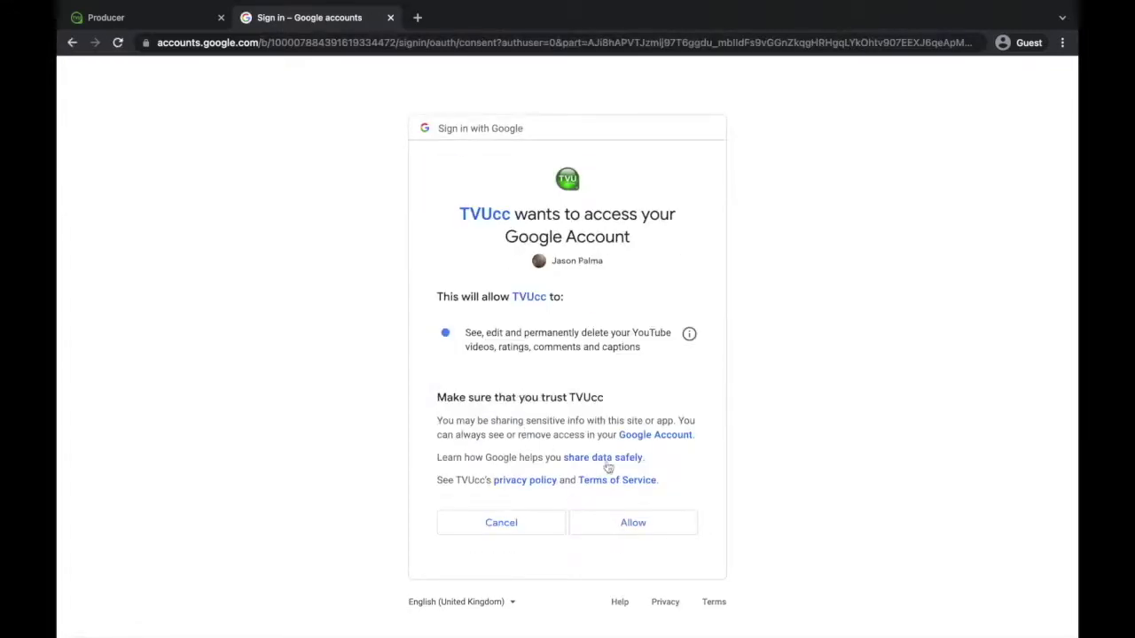
{"action": "left_click", "coordinate": [627, 526]}
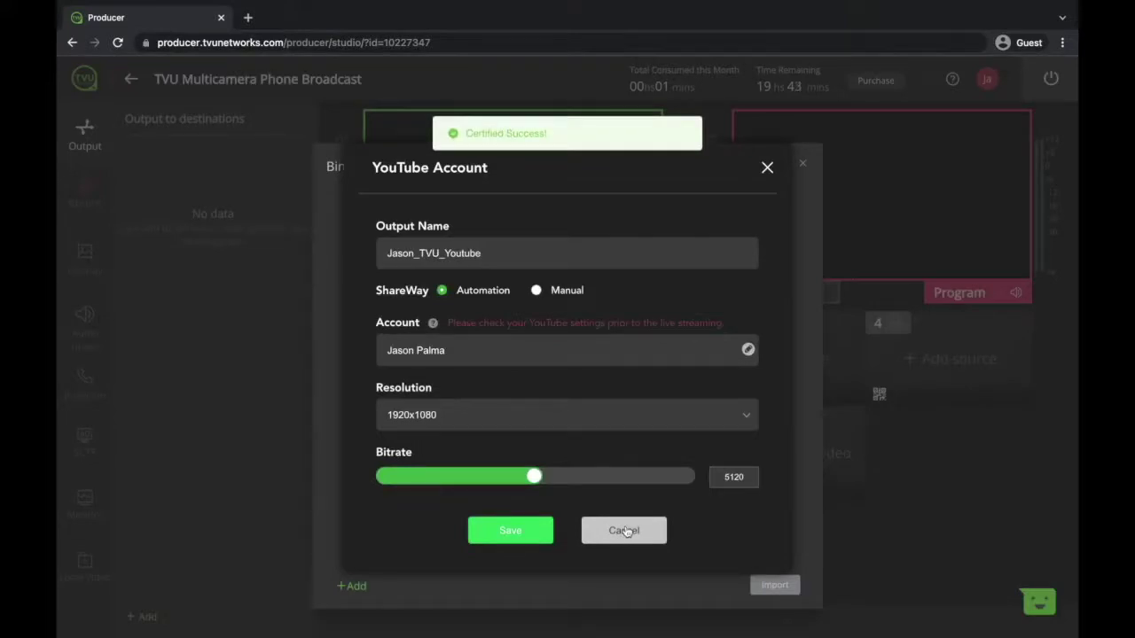
Save the YouTube output and bind it in the Bind Social accounts list.
{"action": "left_click", "coordinate": [527, 531]}
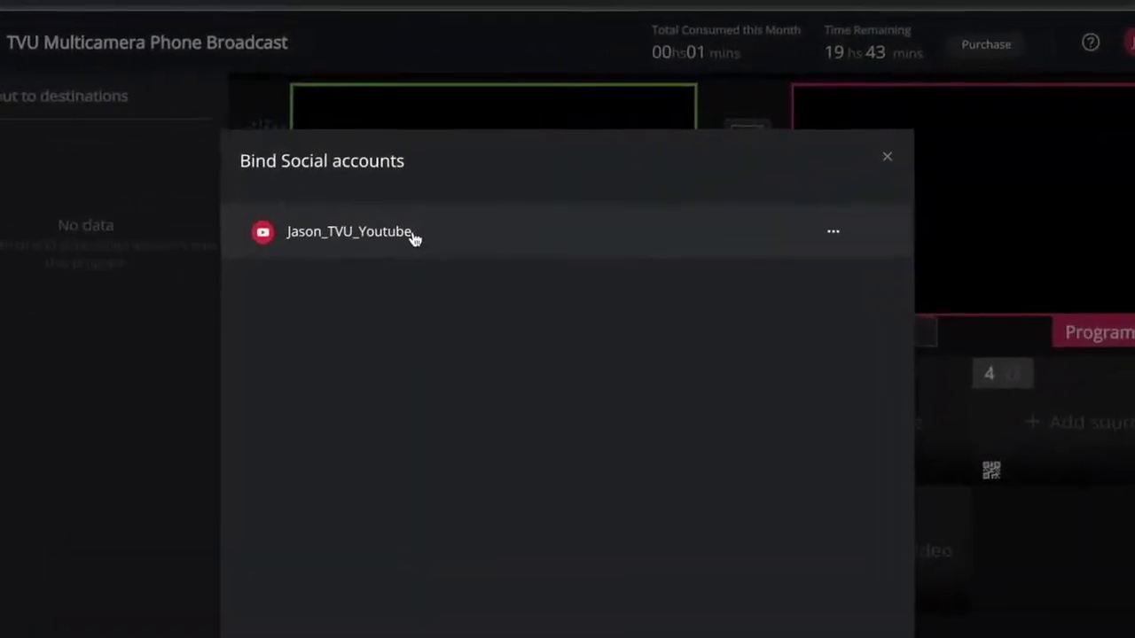
{"action": "left_click", "coordinate": [415, 231]}
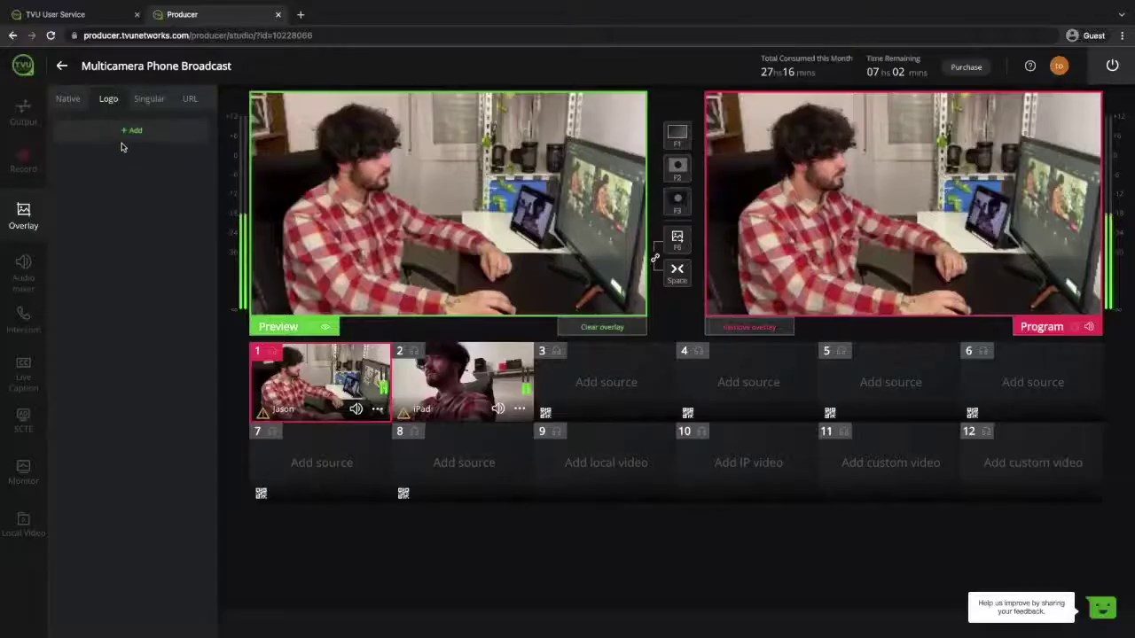
Import TVU_Networks.png as a logo, shrink it into the top-right corner, and dissolve it to Program.
{"action": "left_click", "coordinate": [125, 132]}
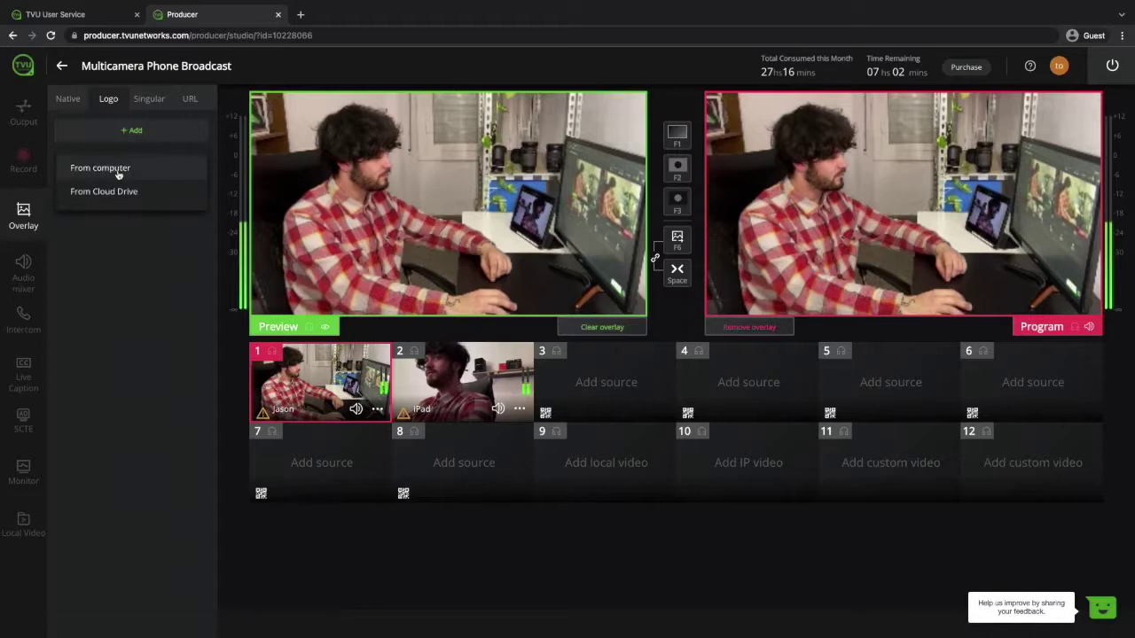
{"action": "left_click", "coordinate": [117, 170]}
{"action": "left_click", "coordinate": [479, 279]}
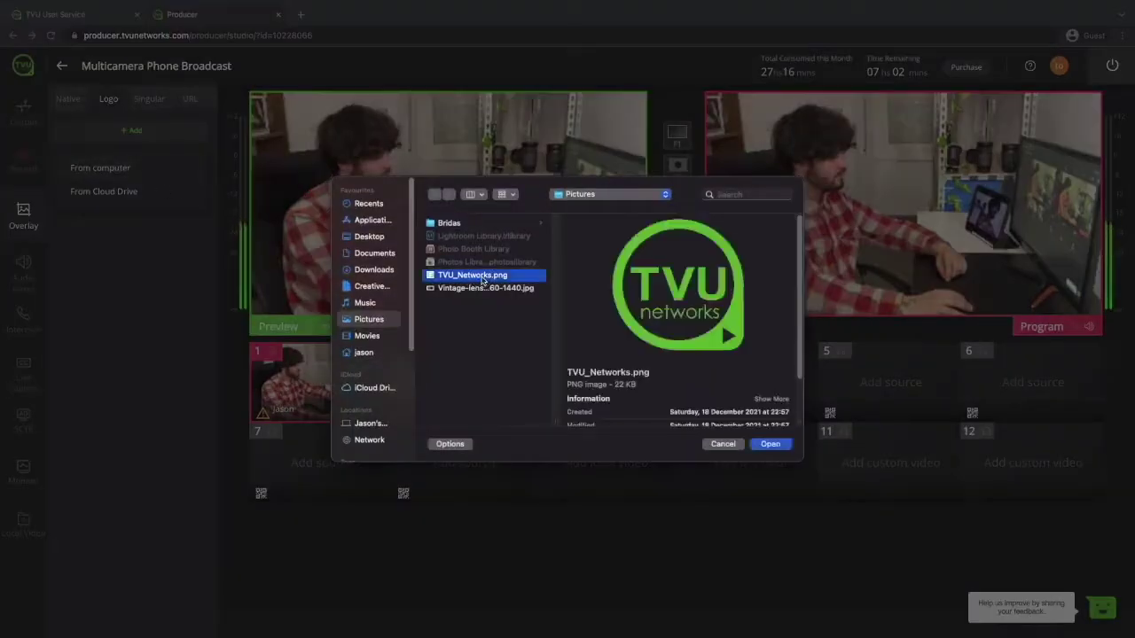
{"action": "left_click", "coordinate": [776, 449]}
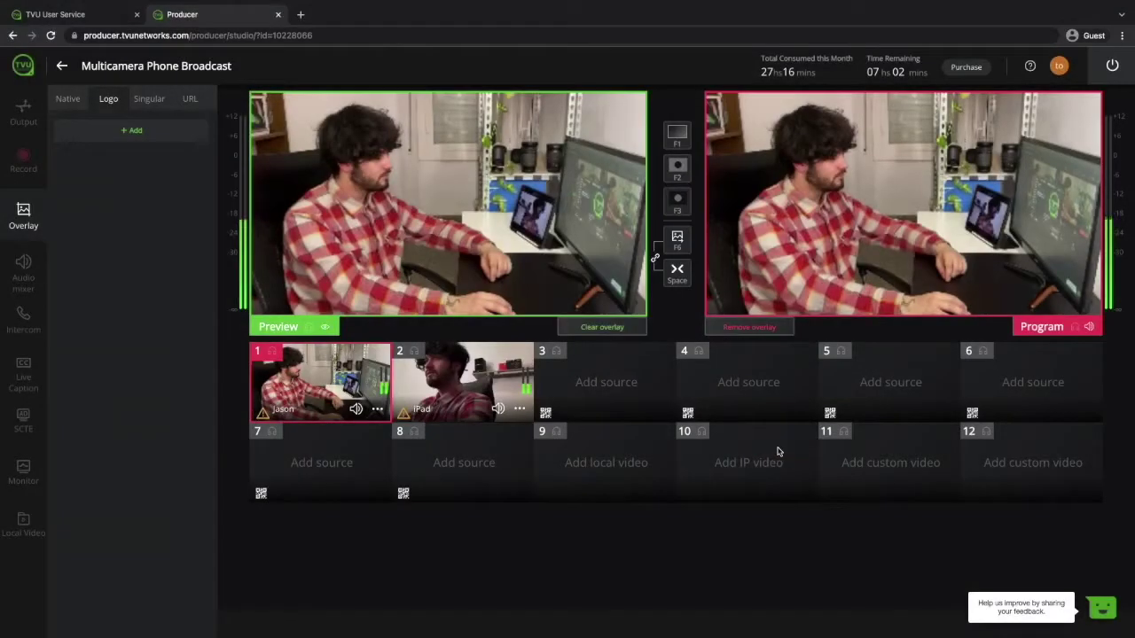
{"action": "left_click", "coordinate": [119, 185]}
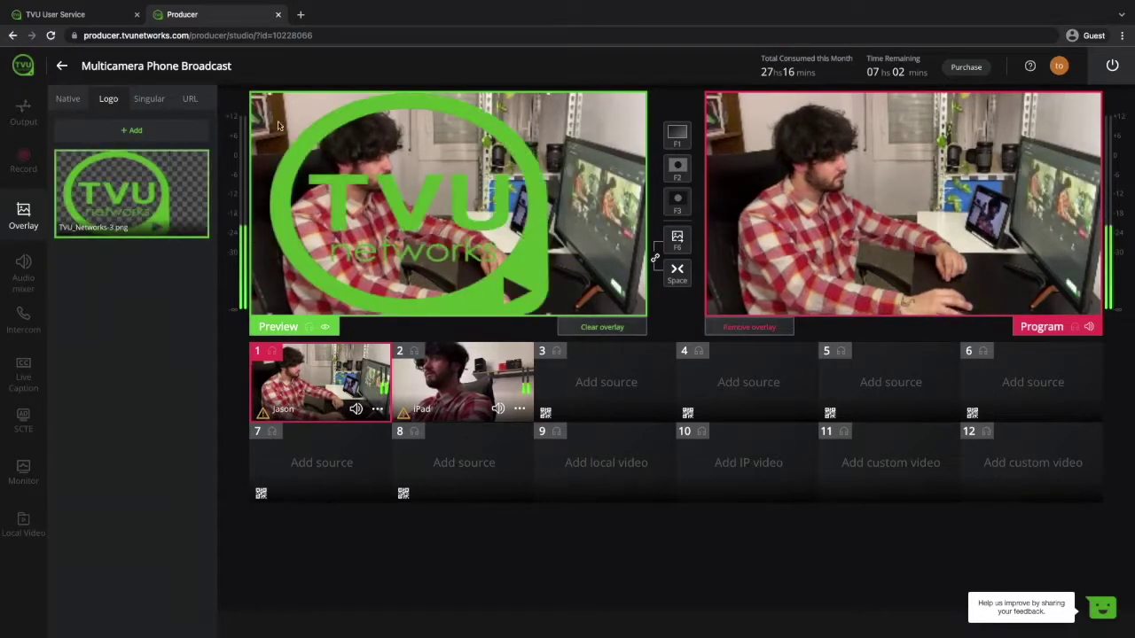
{"action": "left_click_drag", "start_coordinate": [270, 92], "coordinate": [606, 116]}
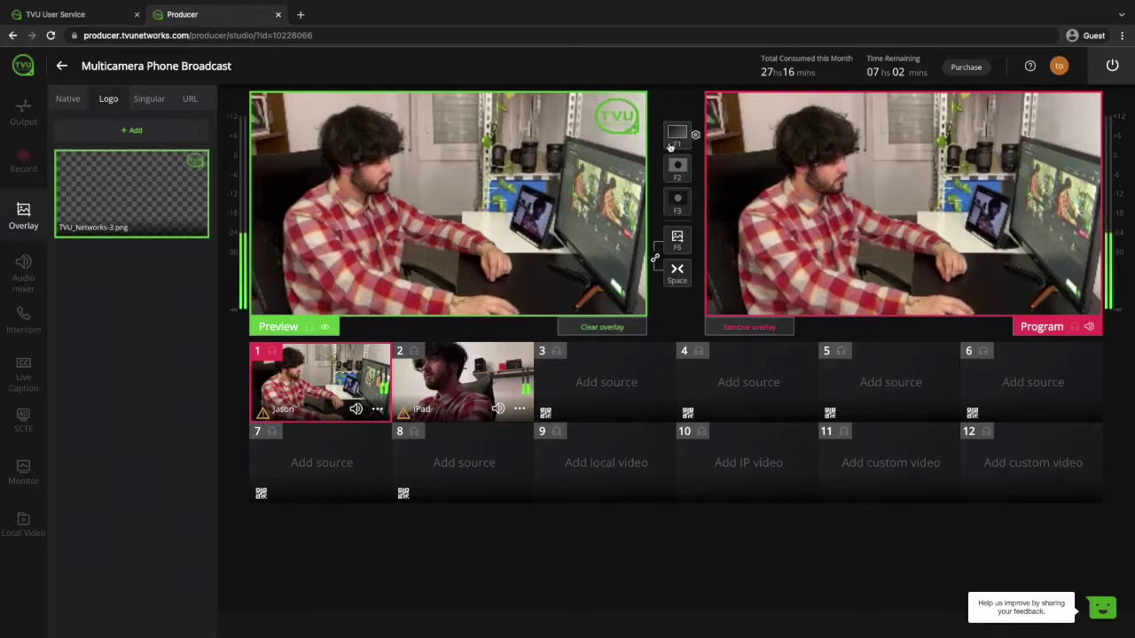
{"action": "left_click", "coordinate": [677, 134]}
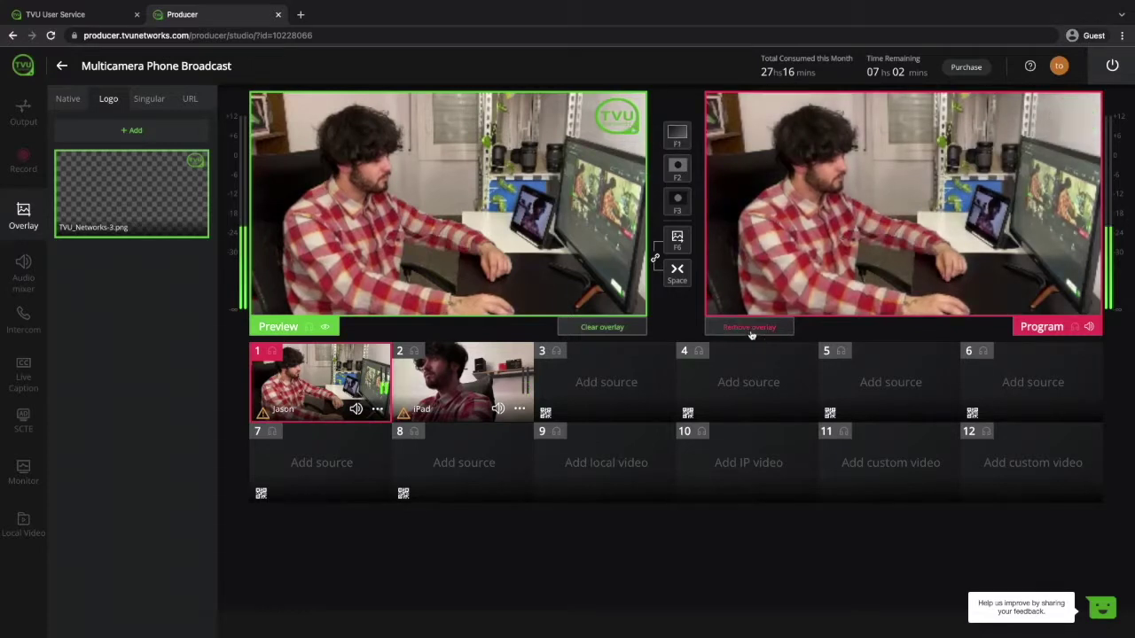
Enable native graphics and look at the add list, closing it without adding anything.
{"action": "left_click", "coordinate": [67, 98]}
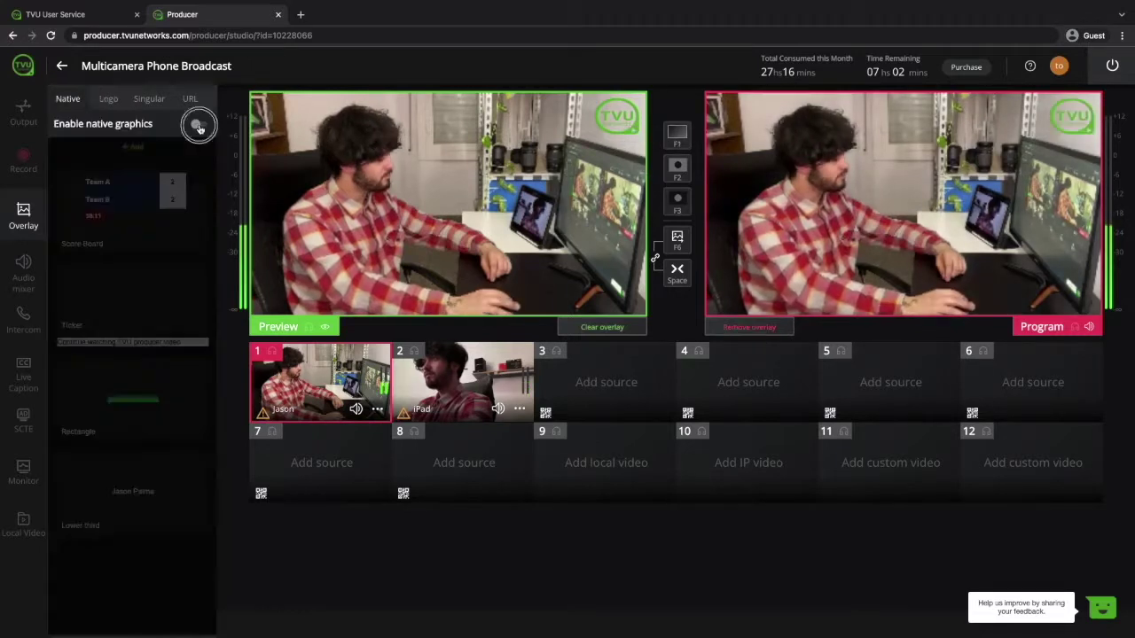
{"action": "left_click", "coordinate": [142, 146]}
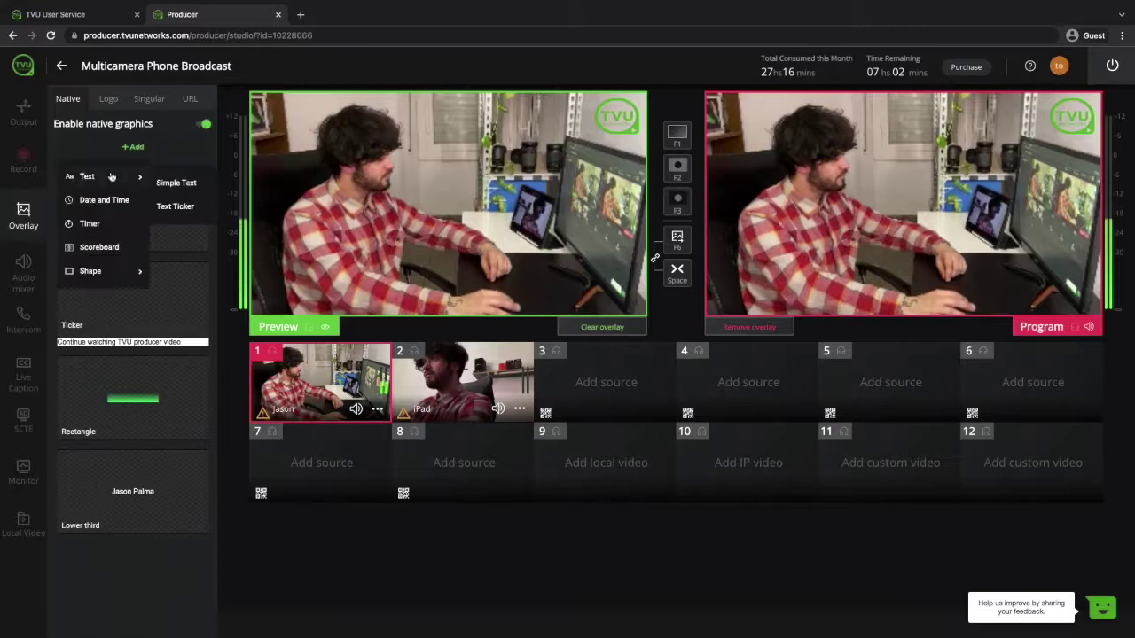
{"action": "mouse_move", "coordinate": [119, 272]}
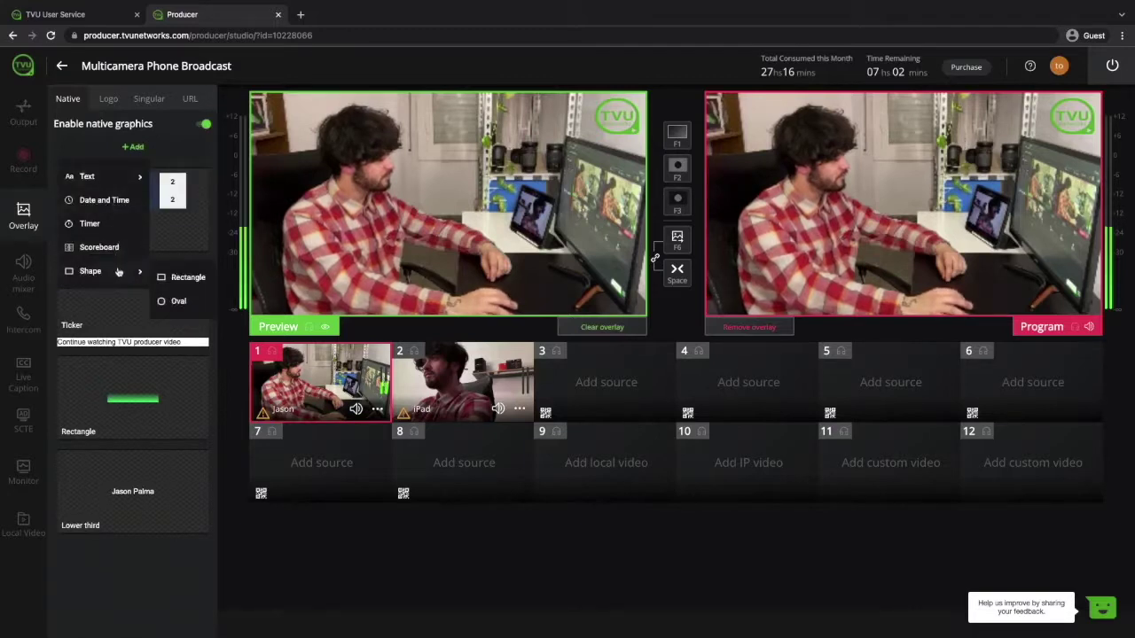
{"action": "left_click", "coordinate": [127, 312]}
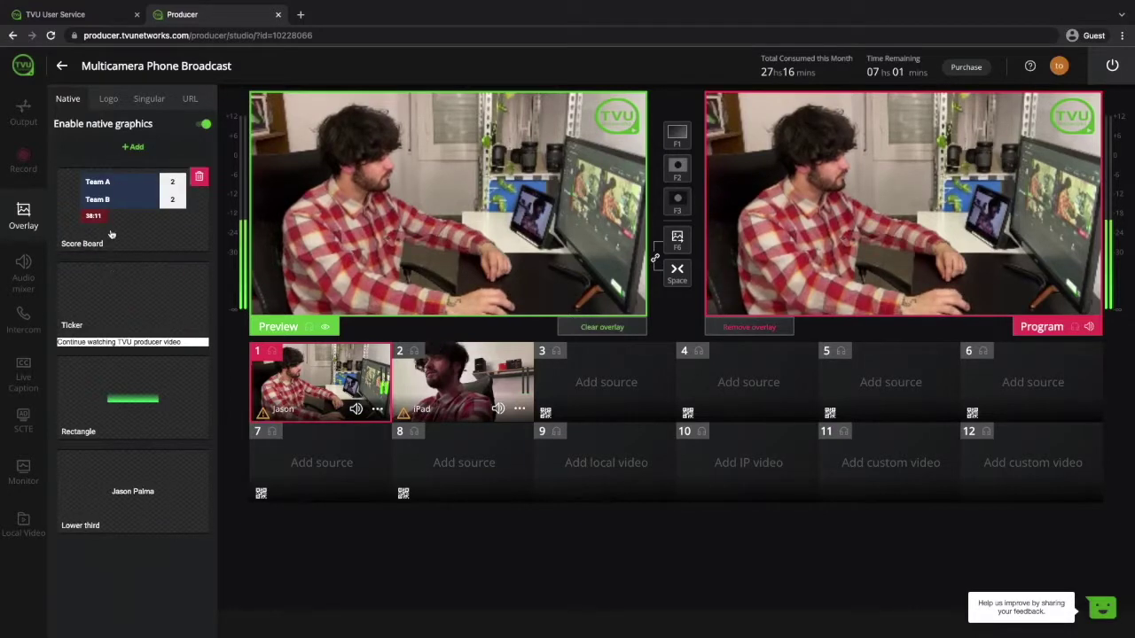
Put the Score Board, Ticker, Rectangle and Lower third overlays on Preview, then dissolve to Program.
{"action": "left_click", "coordinate": [113, 236]}
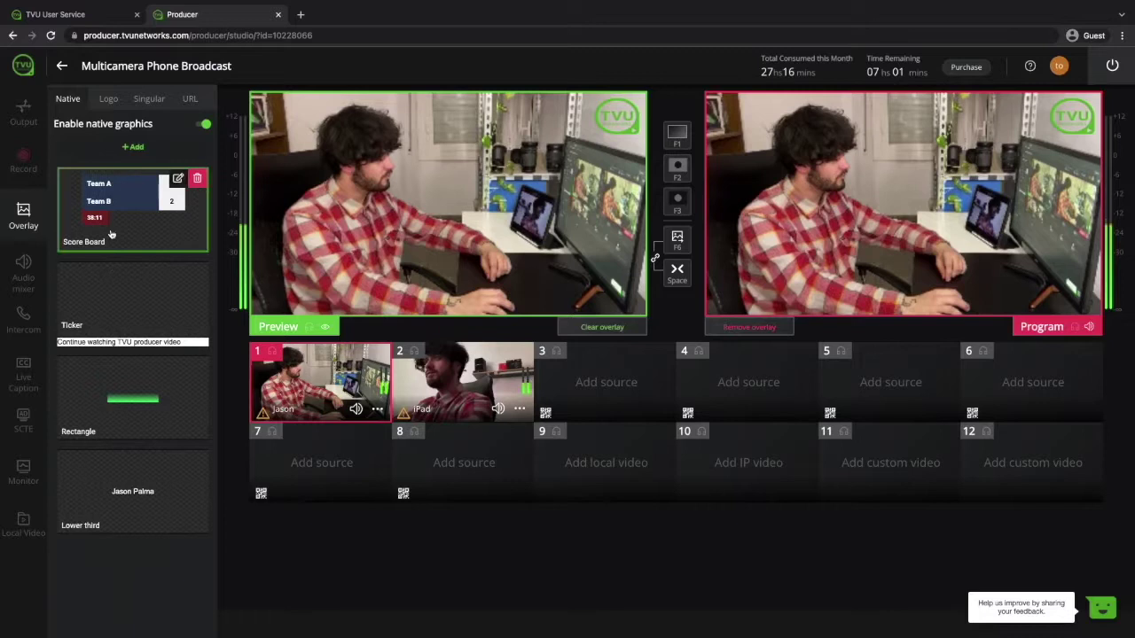
{"action": "left_click", "coordinate": [116, 293]}
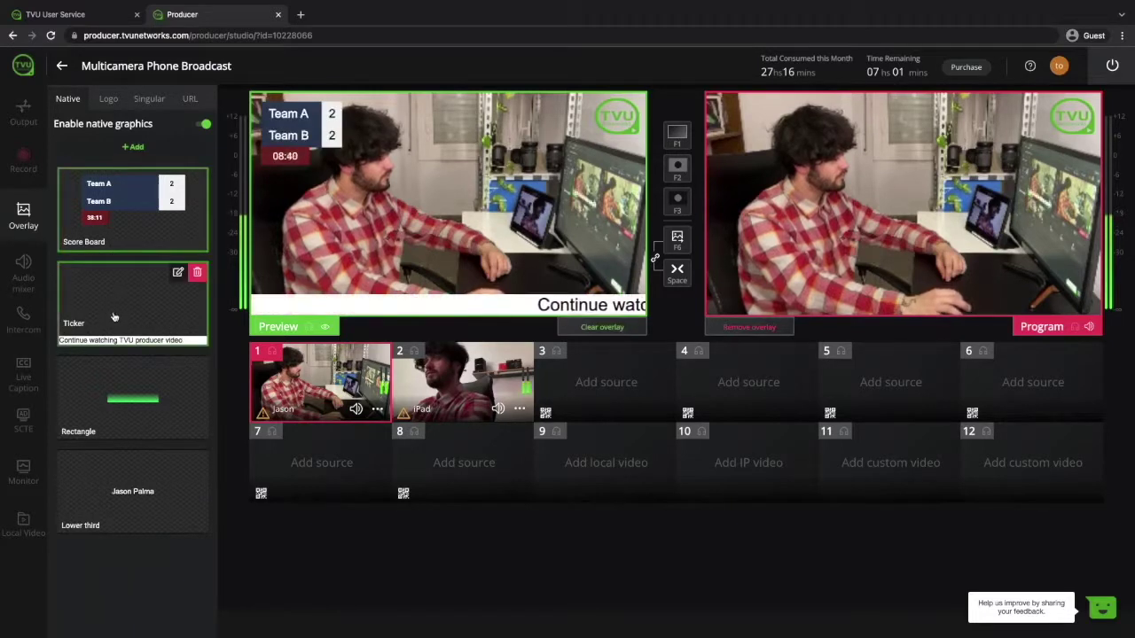
{"action": "left_click", "coordinate": [124, 410]}
{"action": "left_click", "coordinate": [124, 505]}
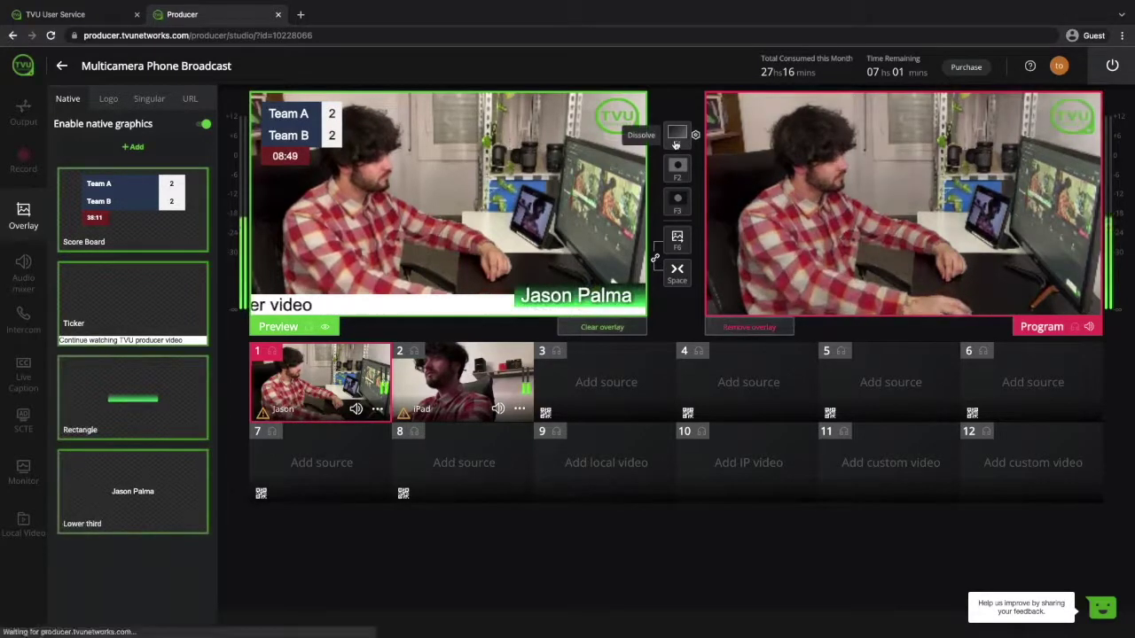
{"action": "left_click", "coordinate": [675, 140]}
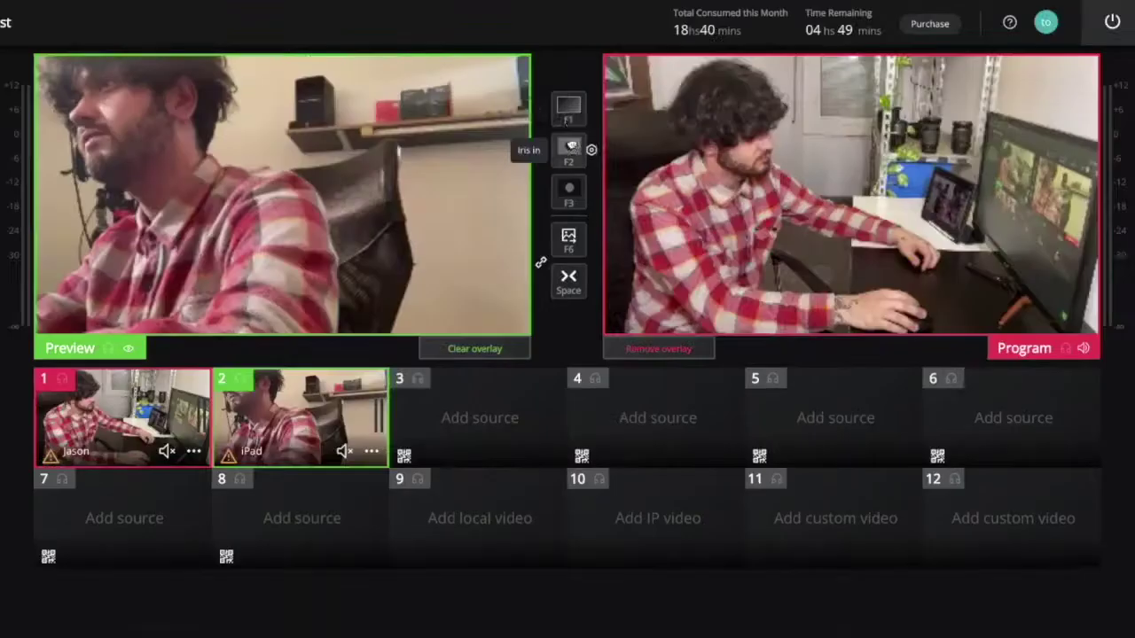
{"action": "left_click", "coordinate": [570, 148]}
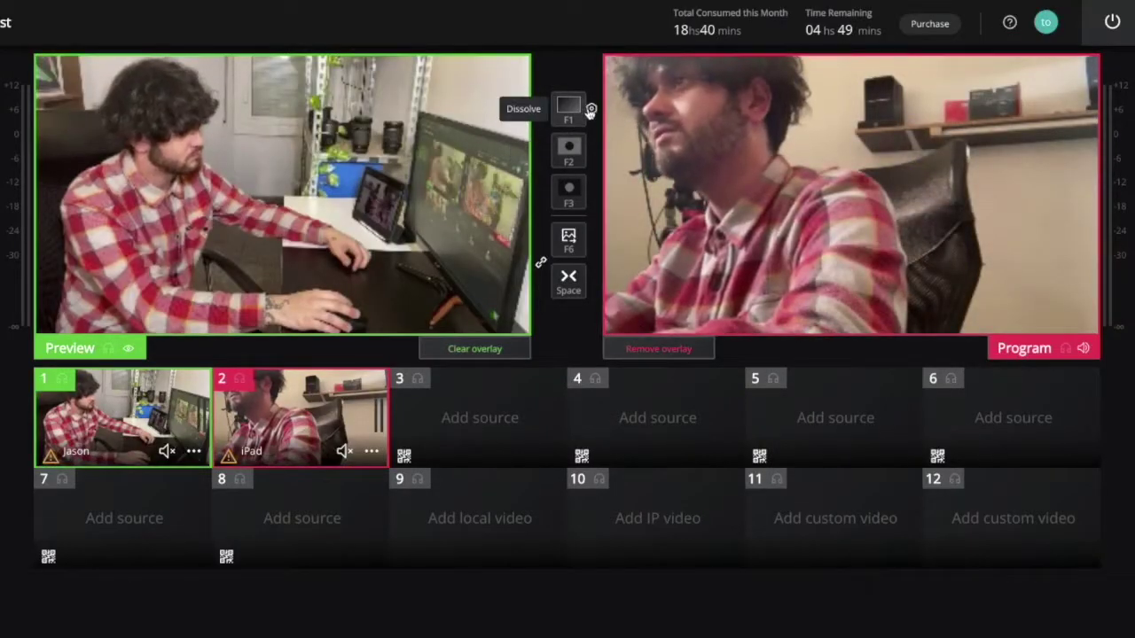
{"action": "left_click", "coordinate": [569, 113]}
{"action": "left_click", "coordinate": [570, 163]}
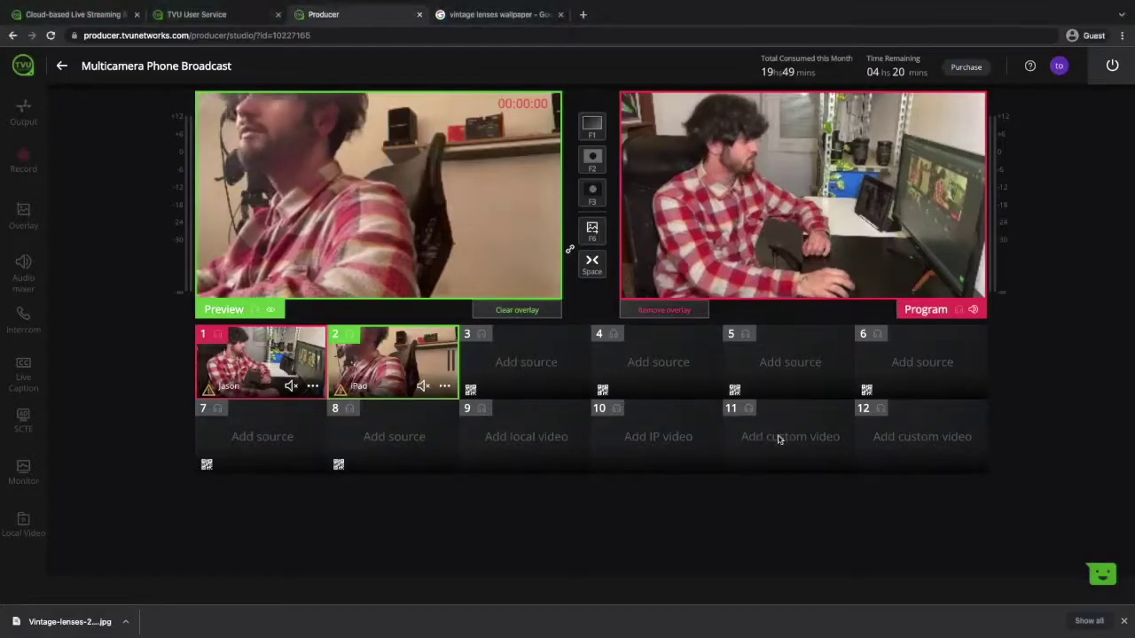
Lay out Source 1 and Source 2 in a new slot-11 custom view, Source 2 bottom-right, and pick its background.
{"action": "left_click", "coordinate": [778, 438]}
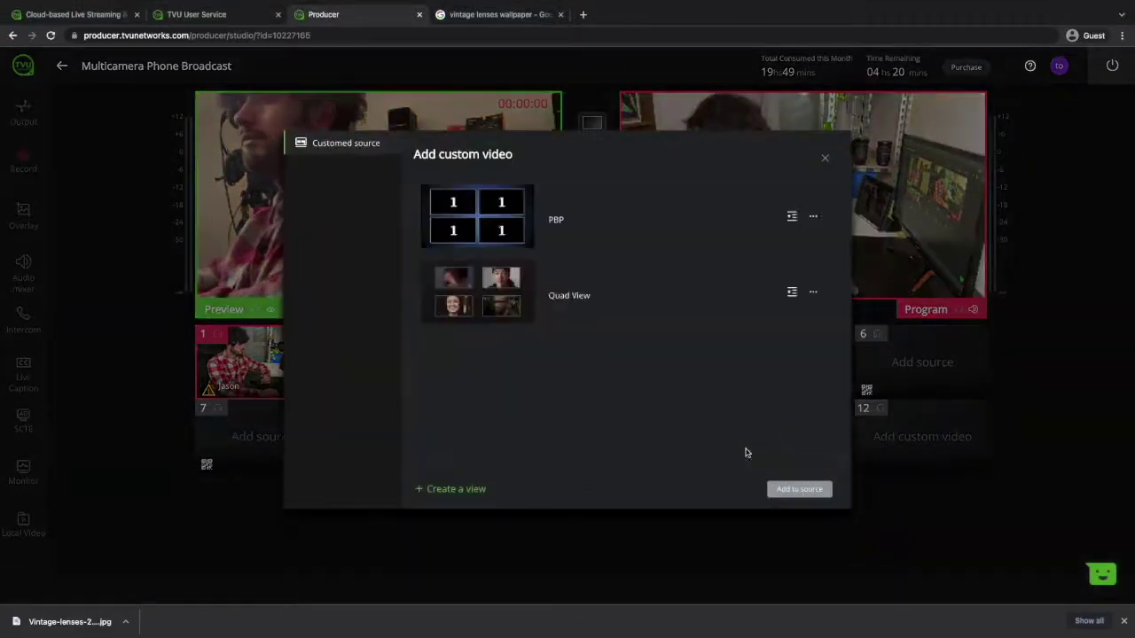
{"action": "left_click", "coordinate": [476, 493]}
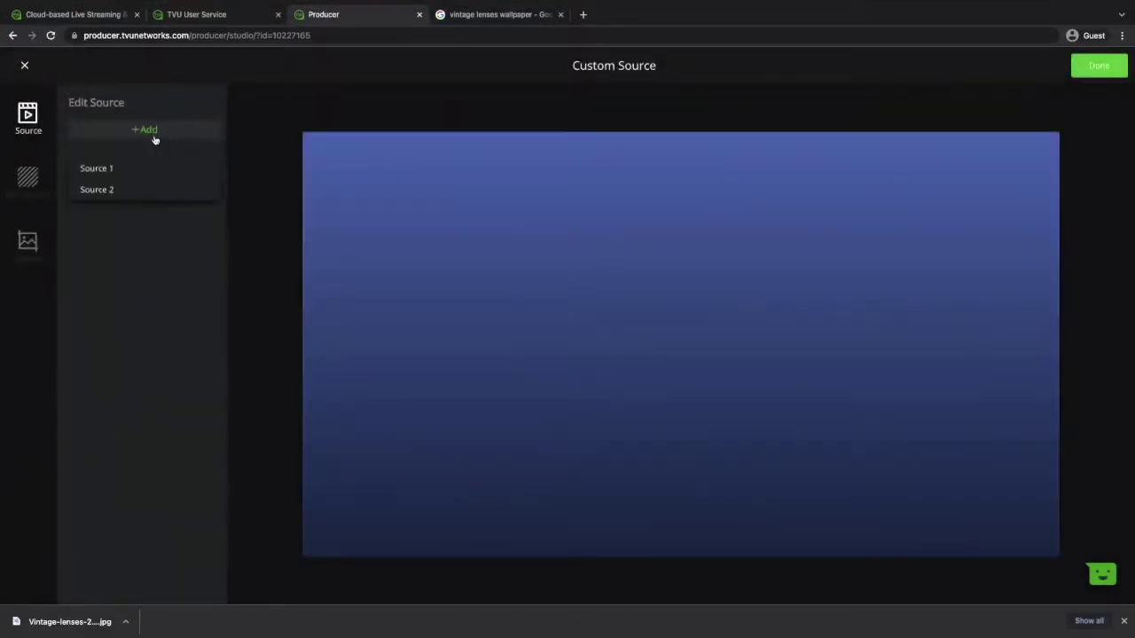
{"action": "left_click", "coordinate": [114, 171]}
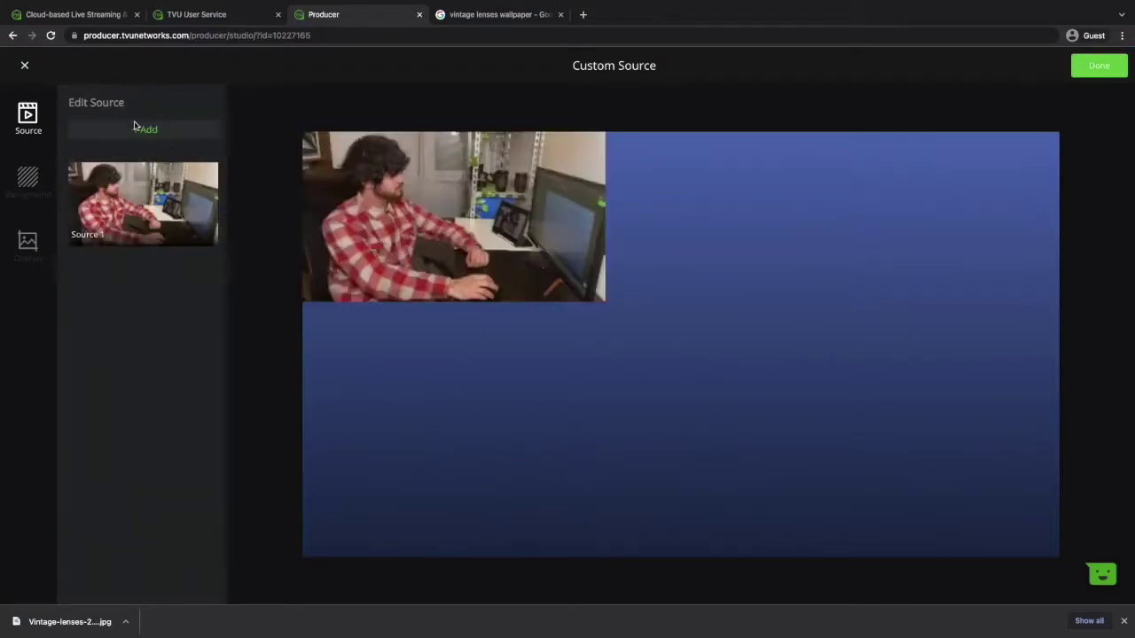
{"action": "left_click", "coordinate": [137, 133]}
{"action": "left_click", "coordinate": [137, 167]}
{"action": "left_click_drag", "start_coordinate": [827, 408], "coordinate": [889, 496]}
{"action": "left_click", "coordinate": [727, 392]}
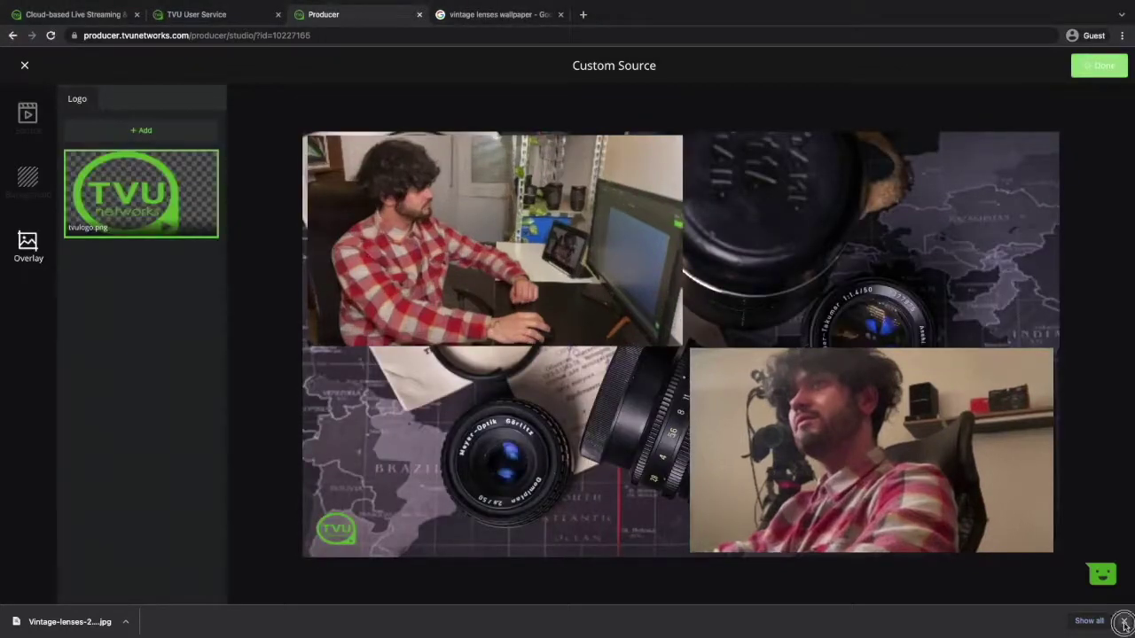
{"action": "left_click", "coordinate": [1123, 623]}
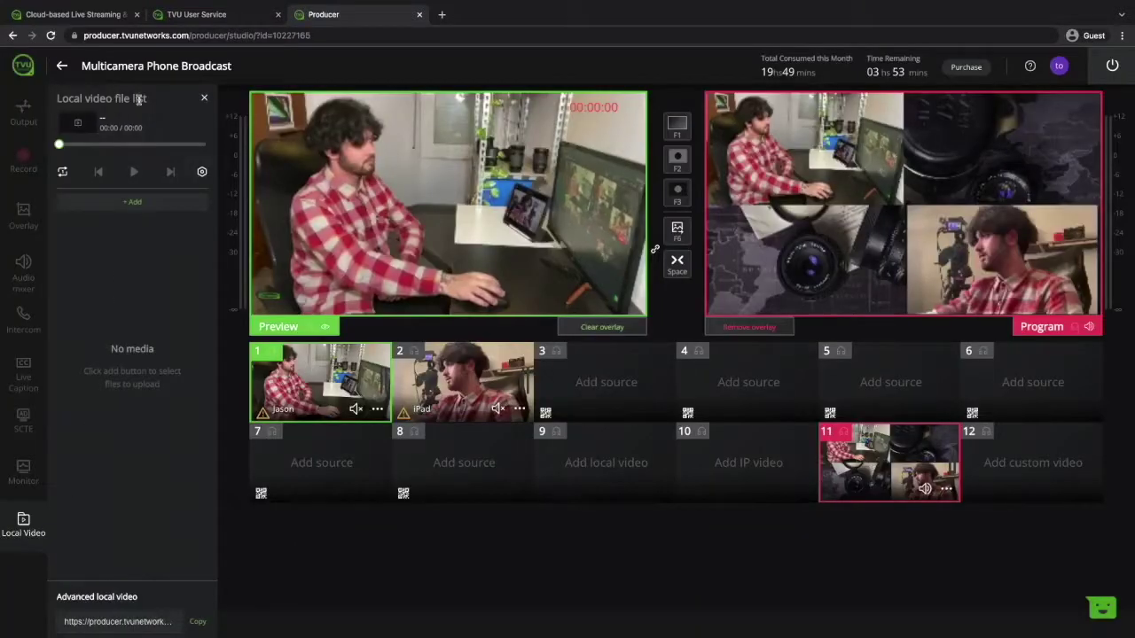
Upload aa.mp4 from the computer as a local video and play it into slot 9.
{"action": "left_click", "coordinate": [123, 205]}
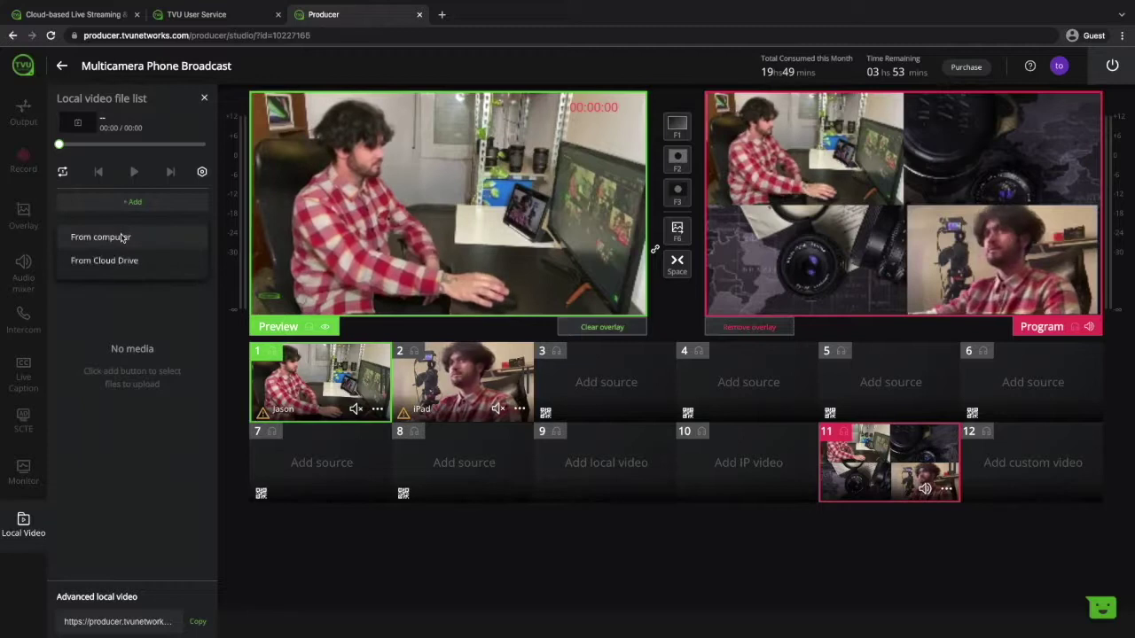
{"action": "left_click", "coordinate": [120, 237]}
{"action": "left_click", "coordinate": [453, 236]}
{"action": "left_click", "coordinate": [783, 445]}
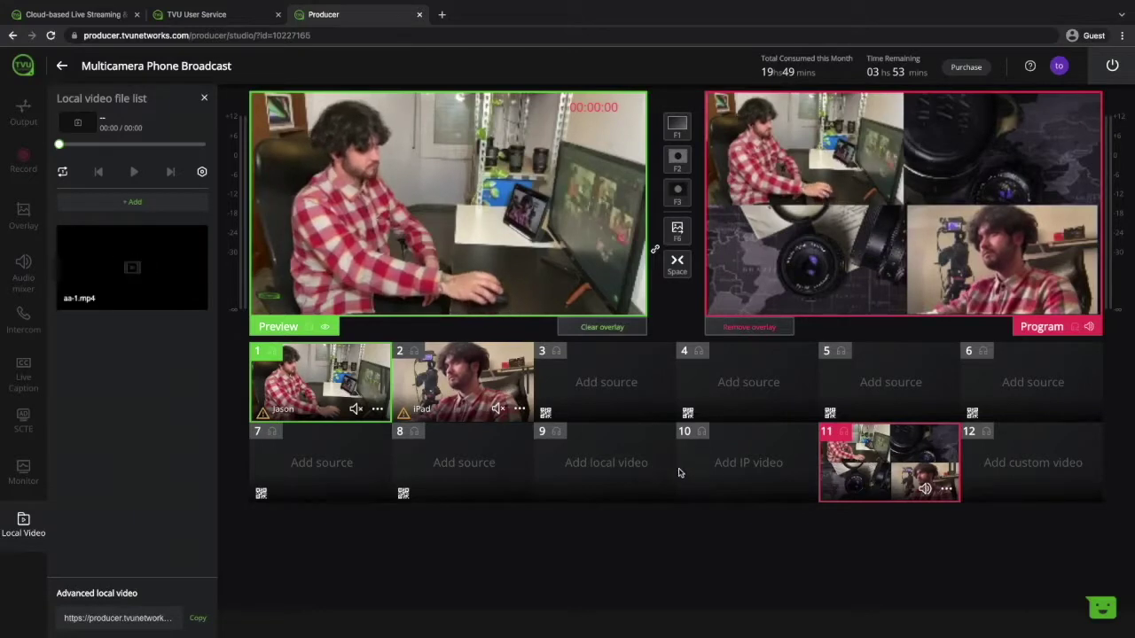
{"action": "left_click", "coordinate": [112, 251]}
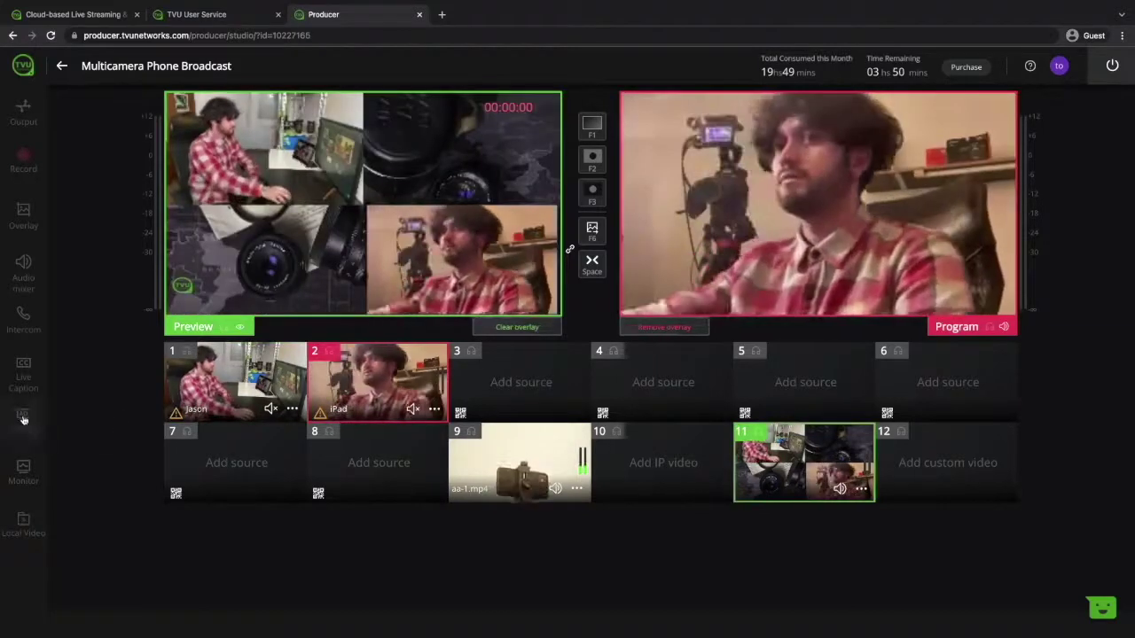
In the SCTE settings, try the manual-stop and plain Time Signal types, ending on Splice Insert.
{"action": "left_click", "coordinate": [26, 420]}
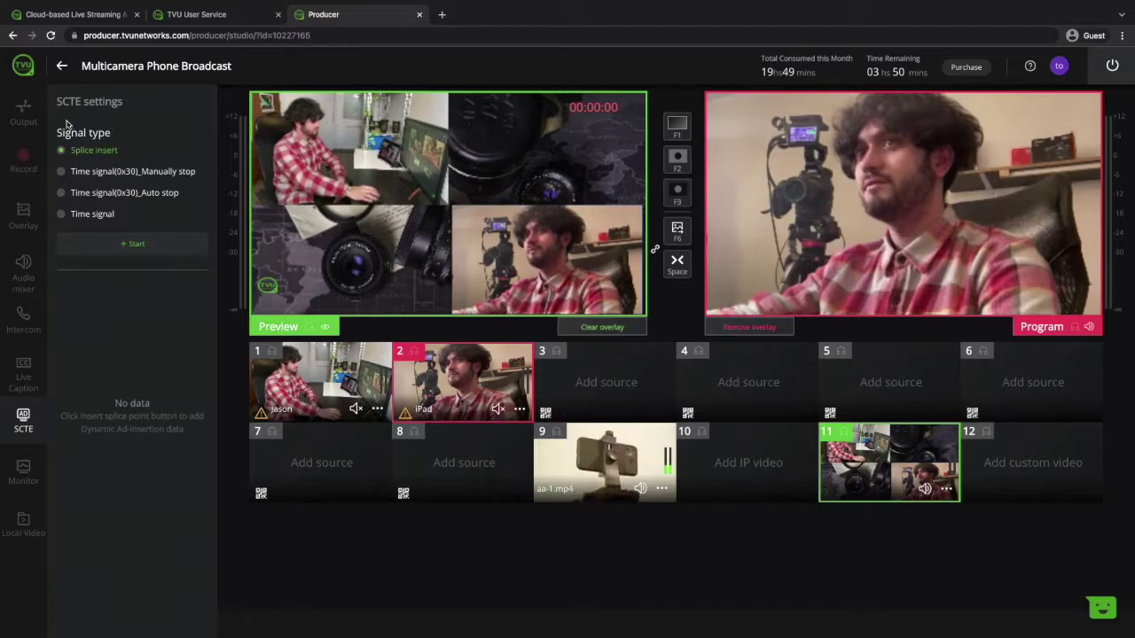
{"action": "left_click", "coordinate": [62, 172]}
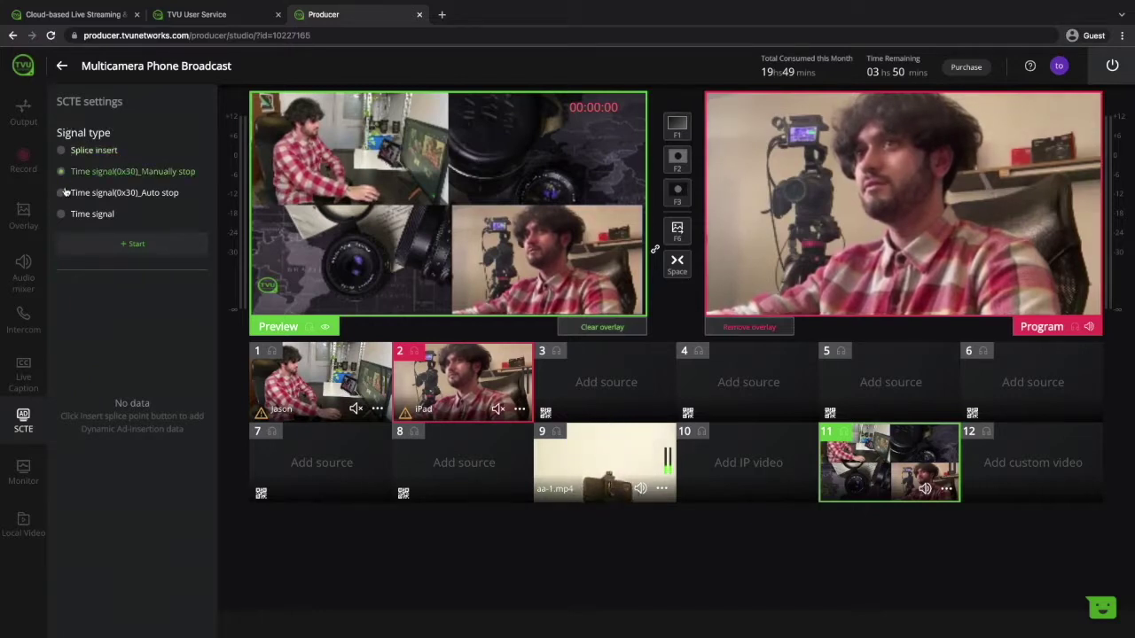
{"action": "left_click", "coordinate": [62, 215]}
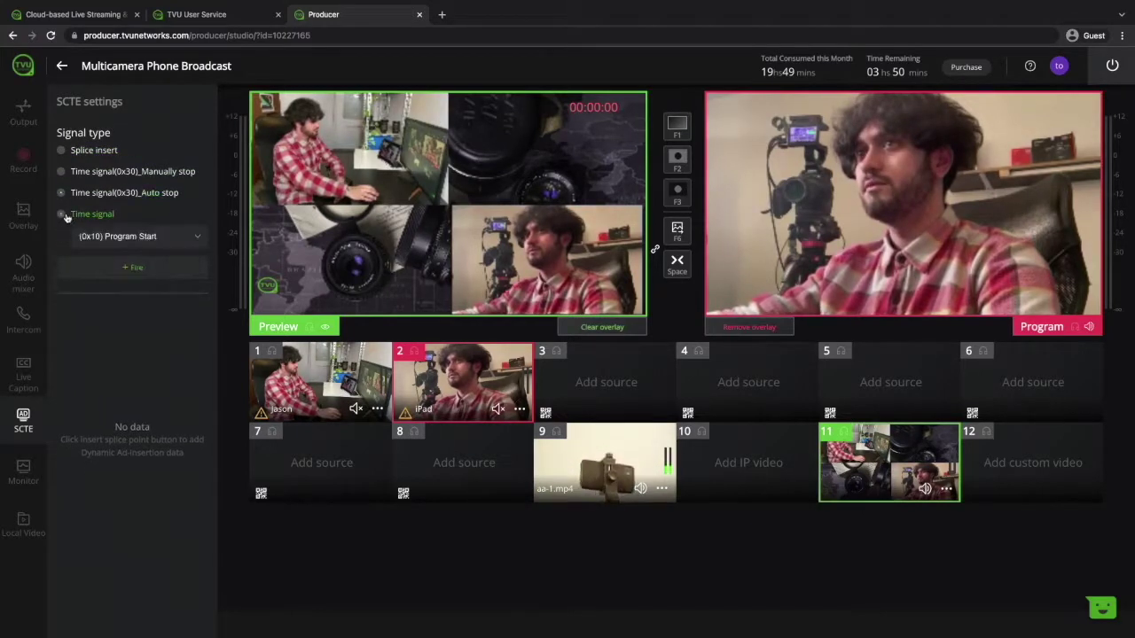
{"action": "left_click", "coordinate": [62, 151]}
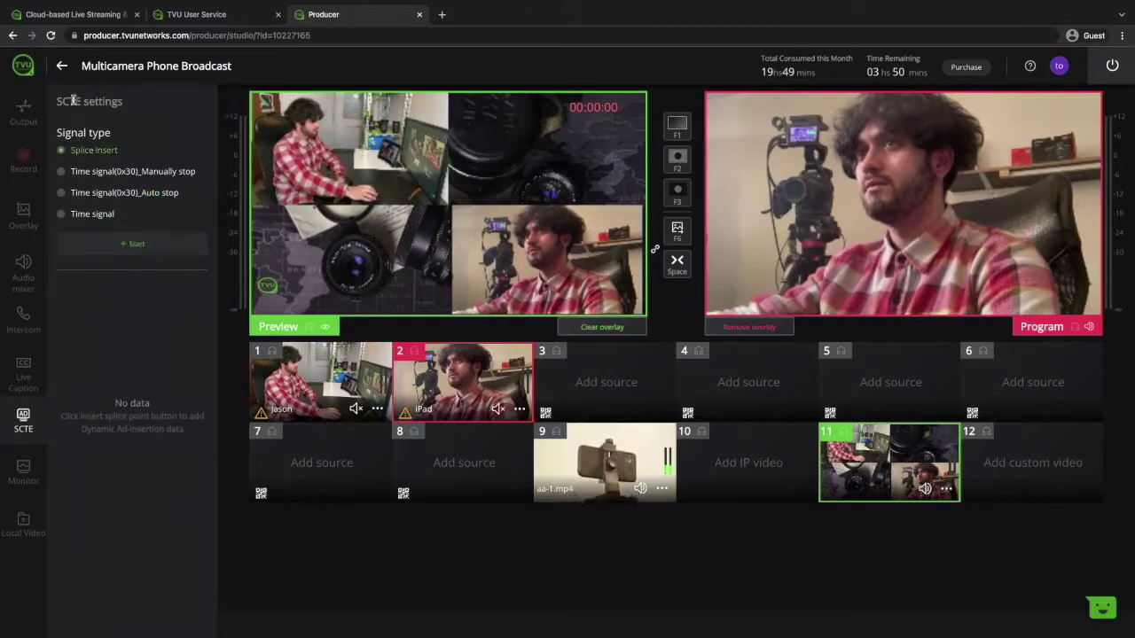
Mark in and out a recording marker named 'Phone Broadcast 1' lasting about 13 seconds.
{"action": "left_click", "coordinate": [23, 163]}
{"action": "left_click", "coordinate": [106, 159]}
{"action": "type", "text": "Phone Broadcas"}
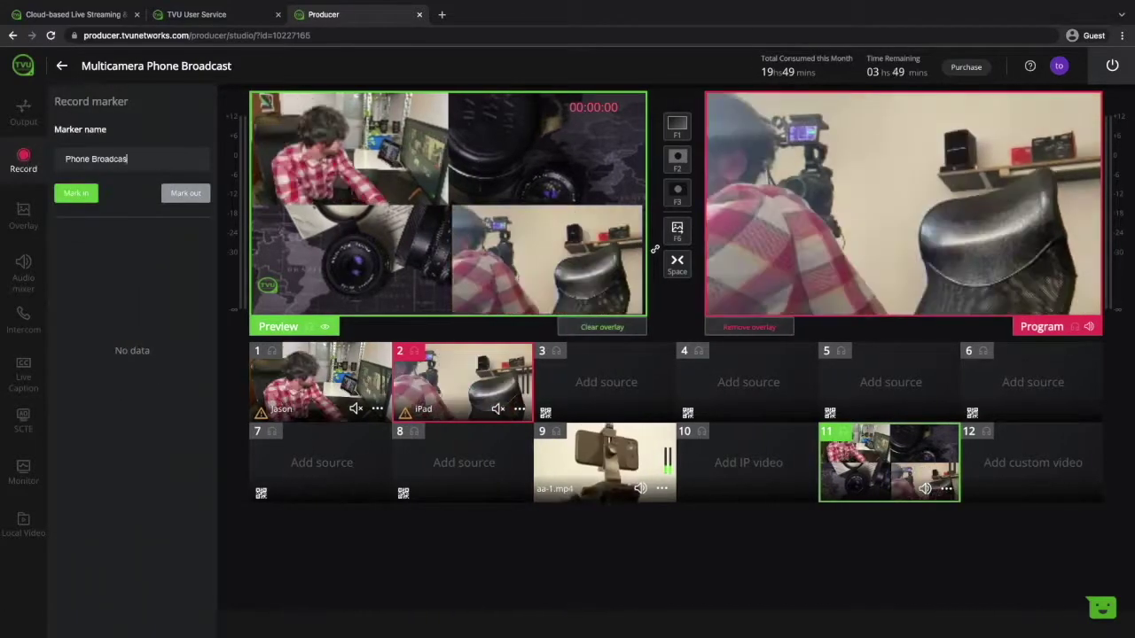
{"action": "type", "text": "t 1"}
{"action": "left_click", "coordinate": [75, 193]}
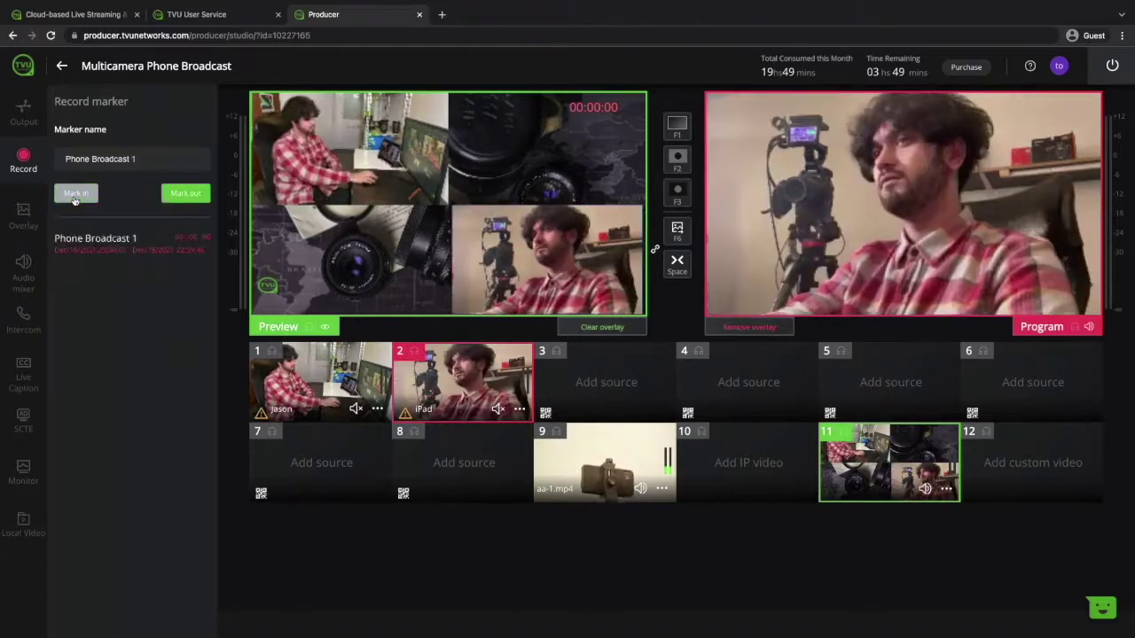
{"action": "left_click", "coordinate": [196, 195]}
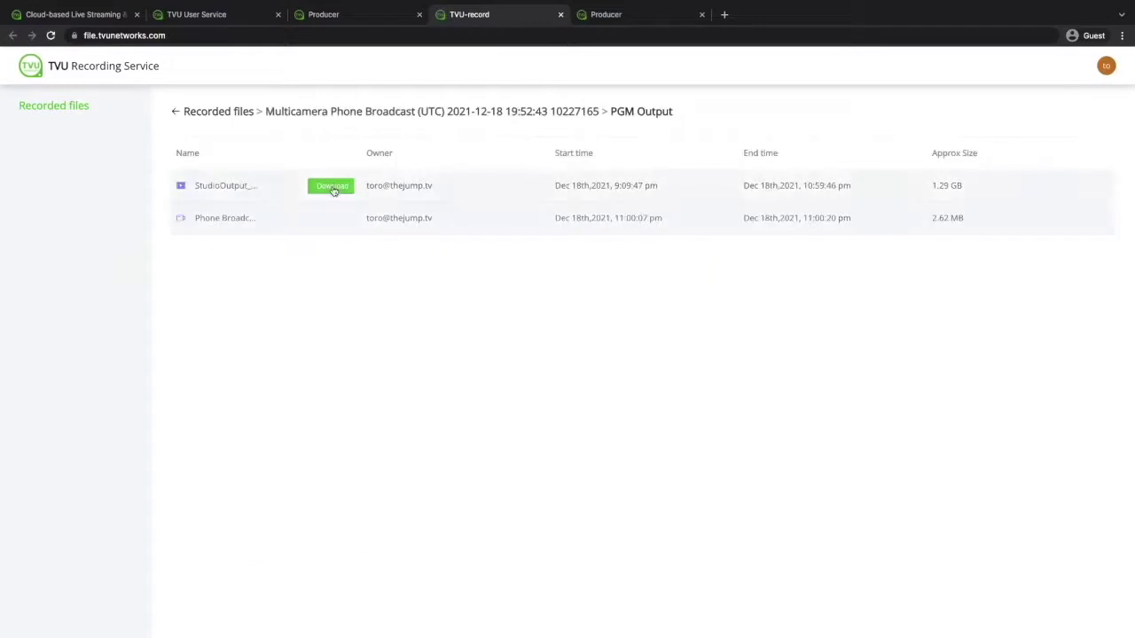
Download the full time range of the first StudioOutput recording under PGM Output.
{"action": "left_click", "coordinate": [332, 188]}
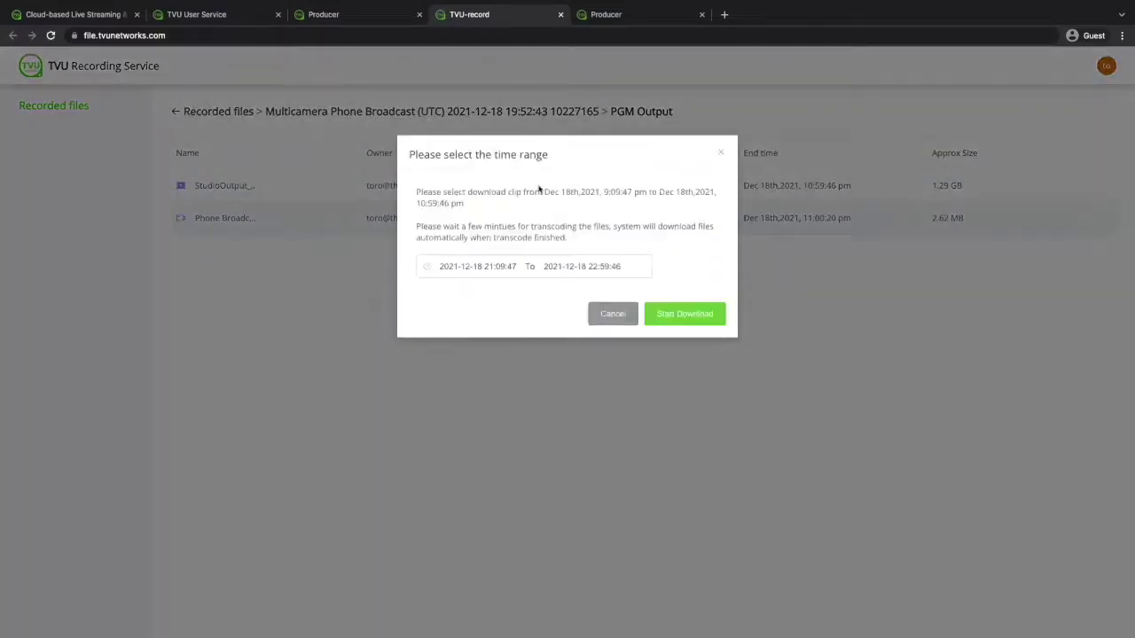
{"action": "left_click", "coordinate": [715, 321]}
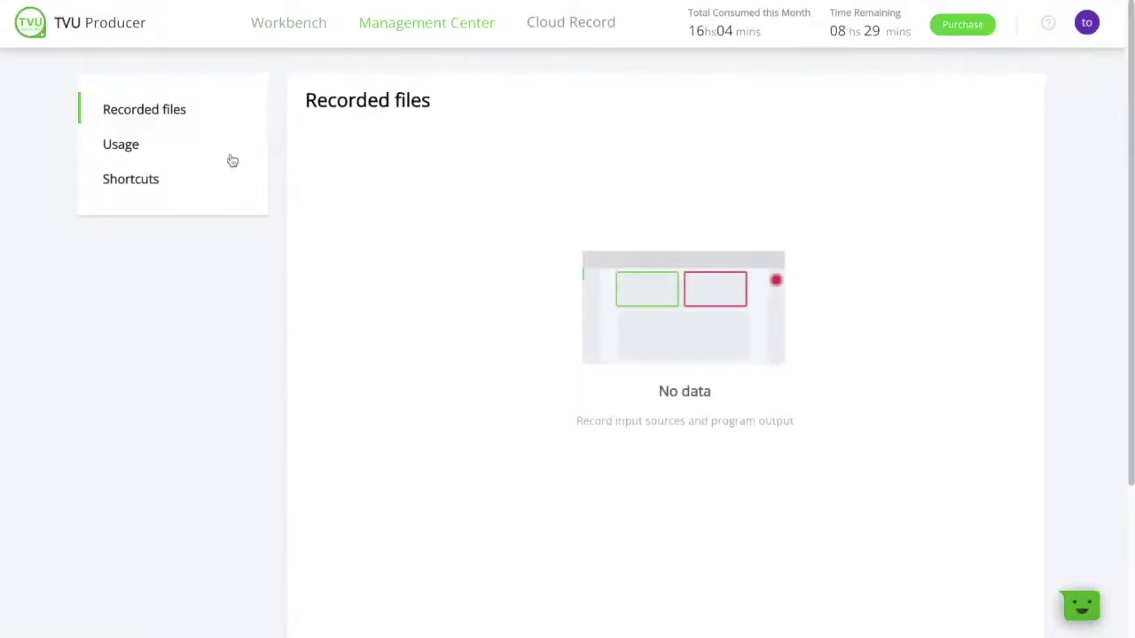
Scroll through the Management Center's keyboard Shortcuts list, then show the studio's Audio mixer panel.
{"action": "left_click", "coordinate": [127, 188]}
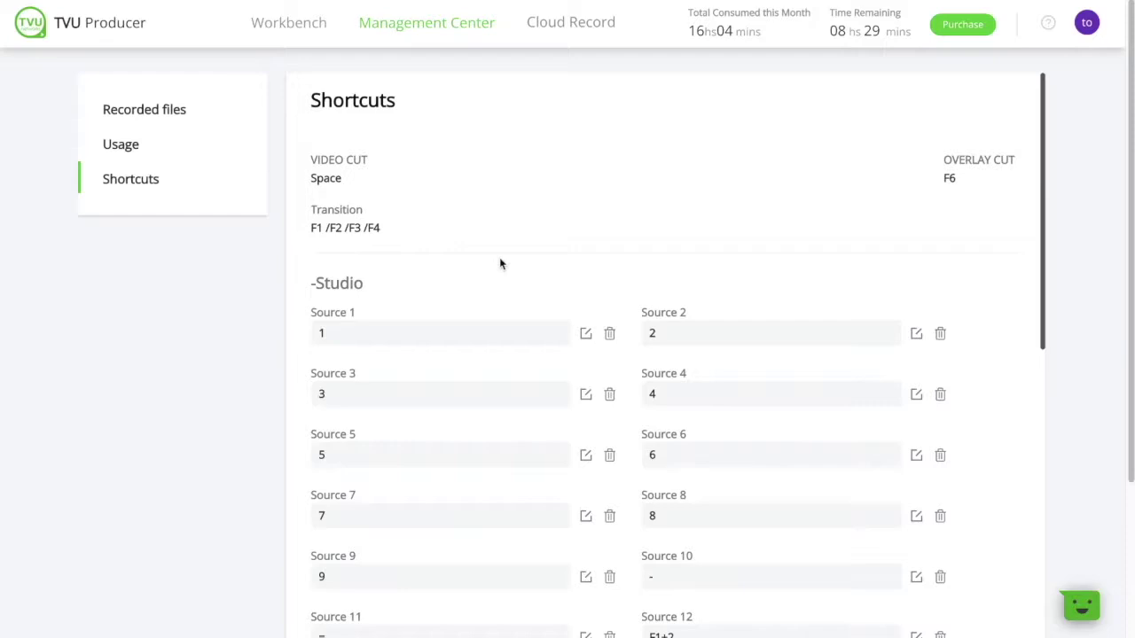
{"action": "scroll", "coordinate": [500, 263], "scroll_direction": "down", "scroll_amount": 3}
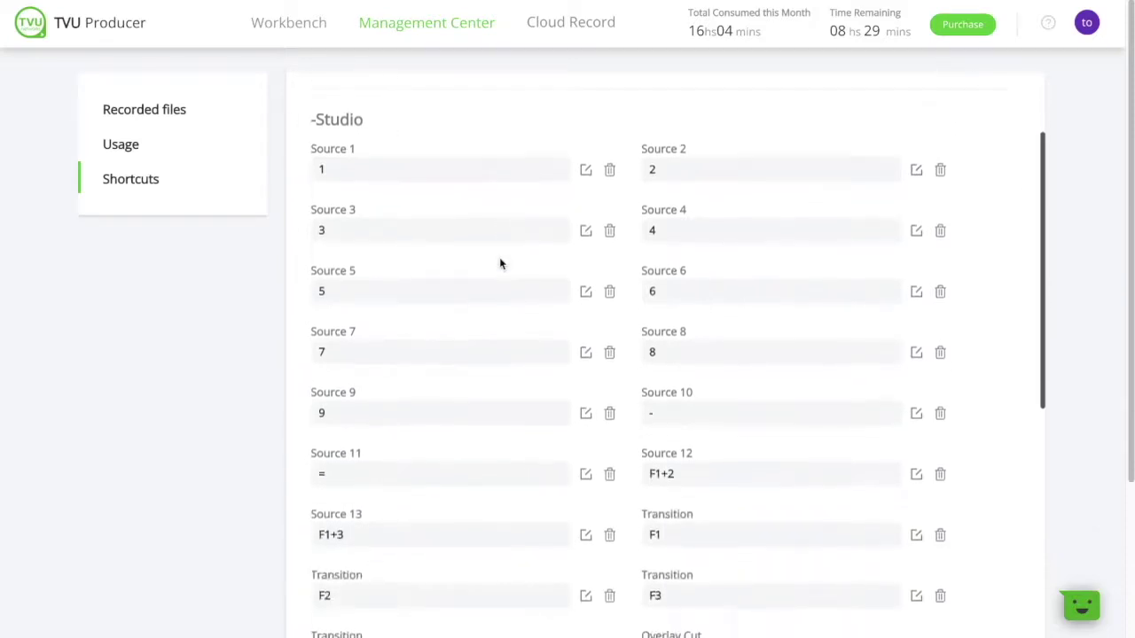
{"action": "scroll", "coordinate": [499, 263], "scroll_direction": "down", "scroll_amount": 3}
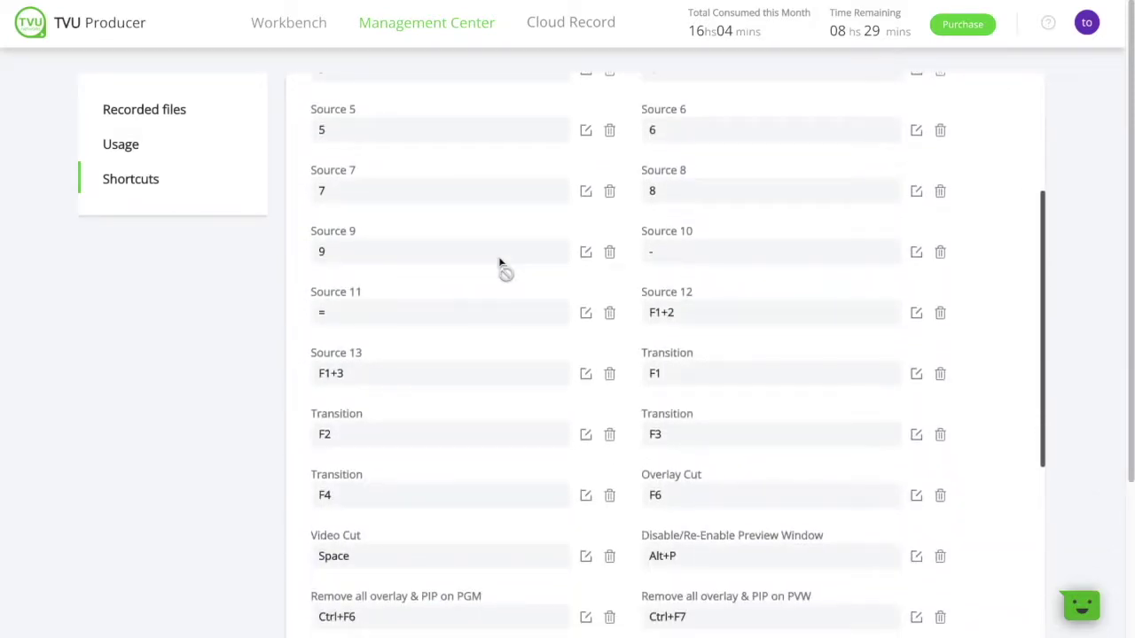
{"action": "scroll", "coordinate": [499, 264], "scroll_direction": "down", "scroll_amount": 2}
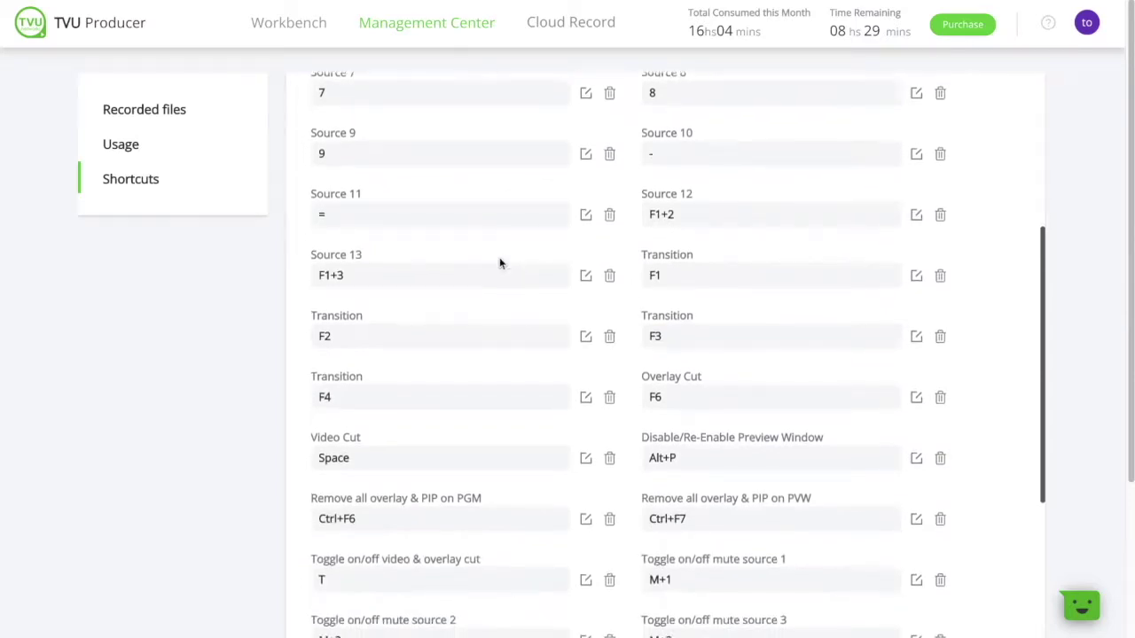
{"action": "scroll", "coordinate": [499, 264], "scroll_direction": "down", "scroll_amount": 3}
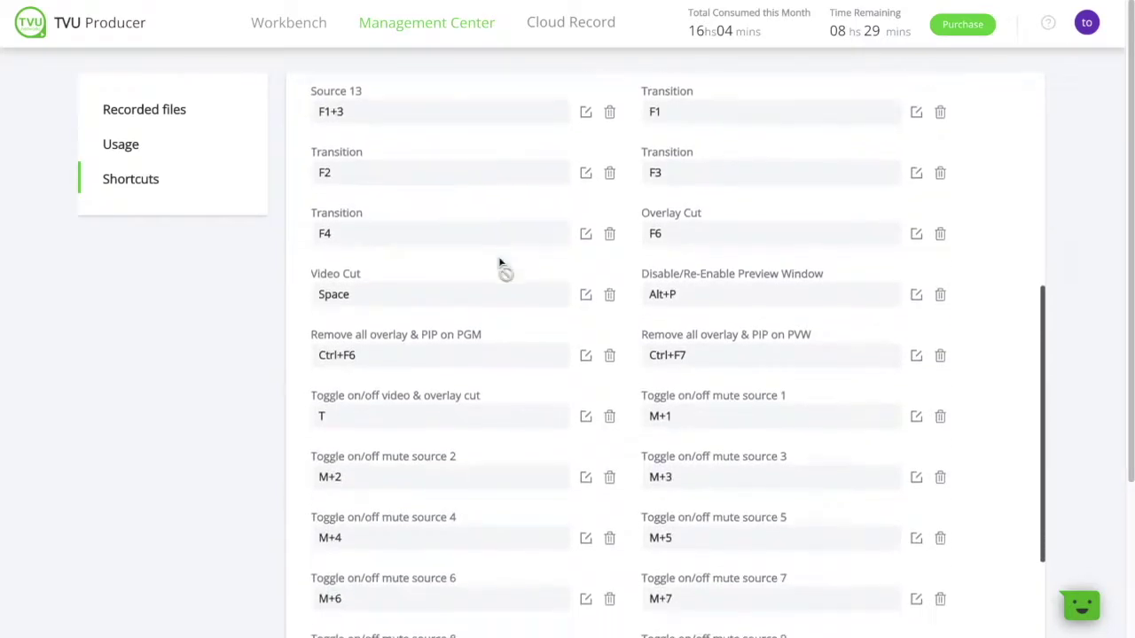
{"action": "scroll", "coordinate": [499, 263], "scroll_direction": "down", "scroll_amount": 1}
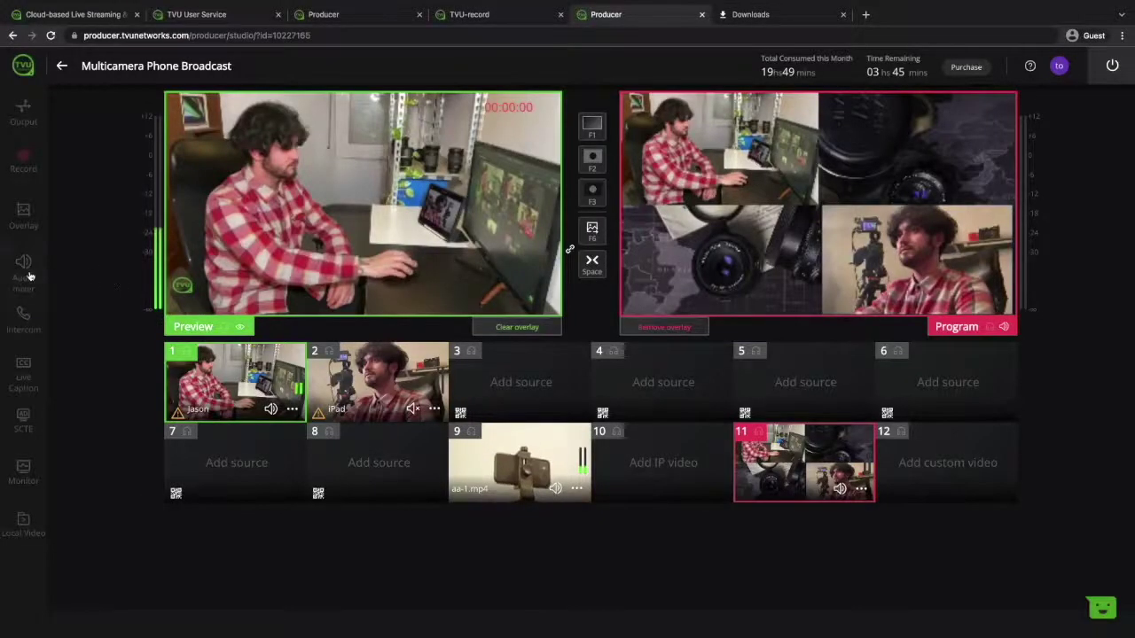
{"action": "left_click", "coordinate": [24, 271]}
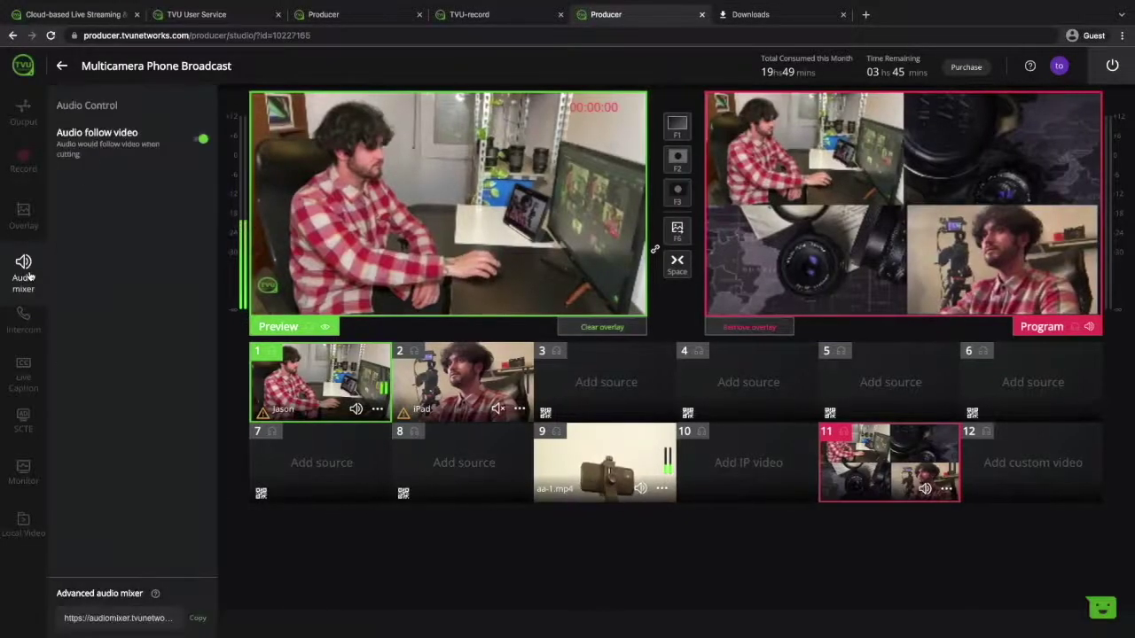
Toggle Audio follow video off and back on, then copy the Advanced audio mixer URL.
{"action": "left_click", "coordinate": [202, 141]}
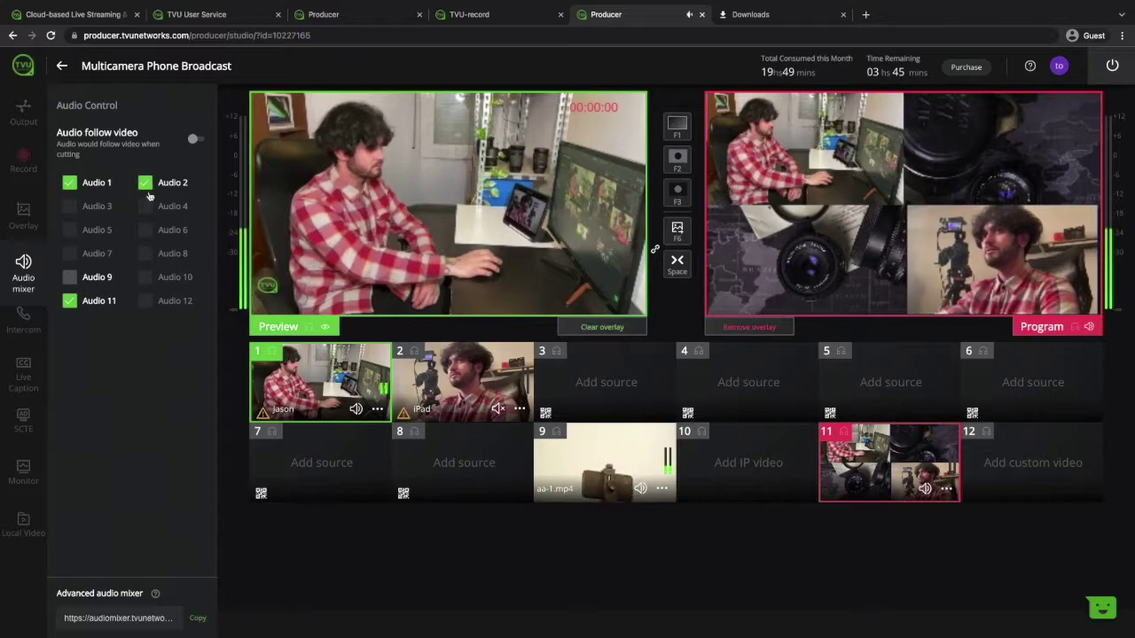
{"action": "left_click", "coordinate": [201, 139]}
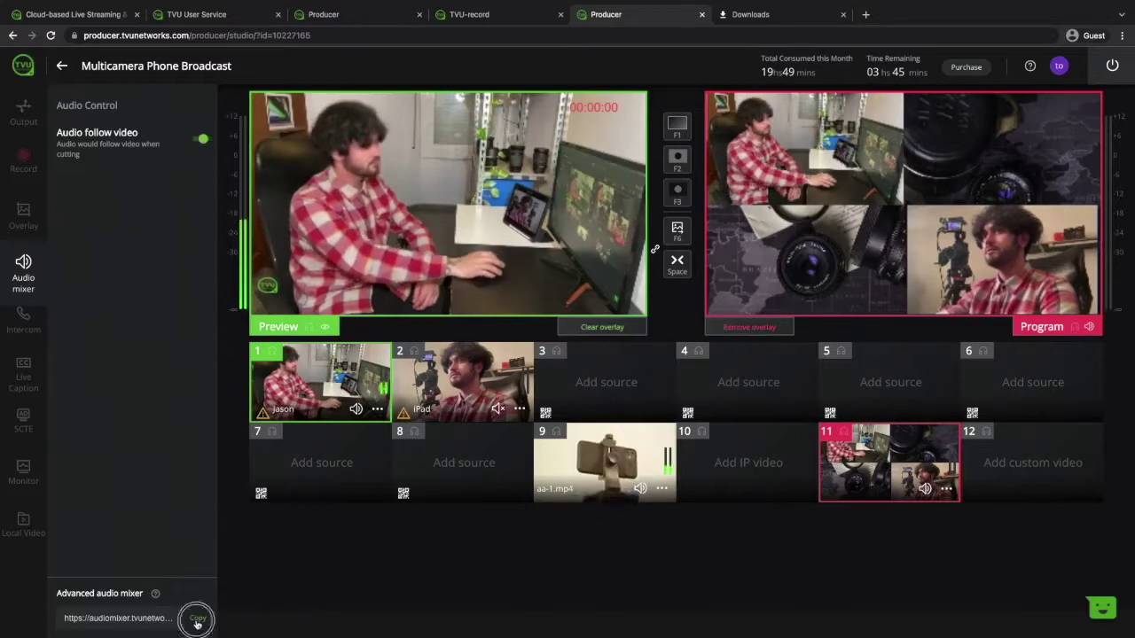
{"action": "left_click", "coordinate": [198, 618]}
Paste the copied audio mixer link into a new browser tab and load it.
{"action": "left_click", "coordinate": [864, 16]}
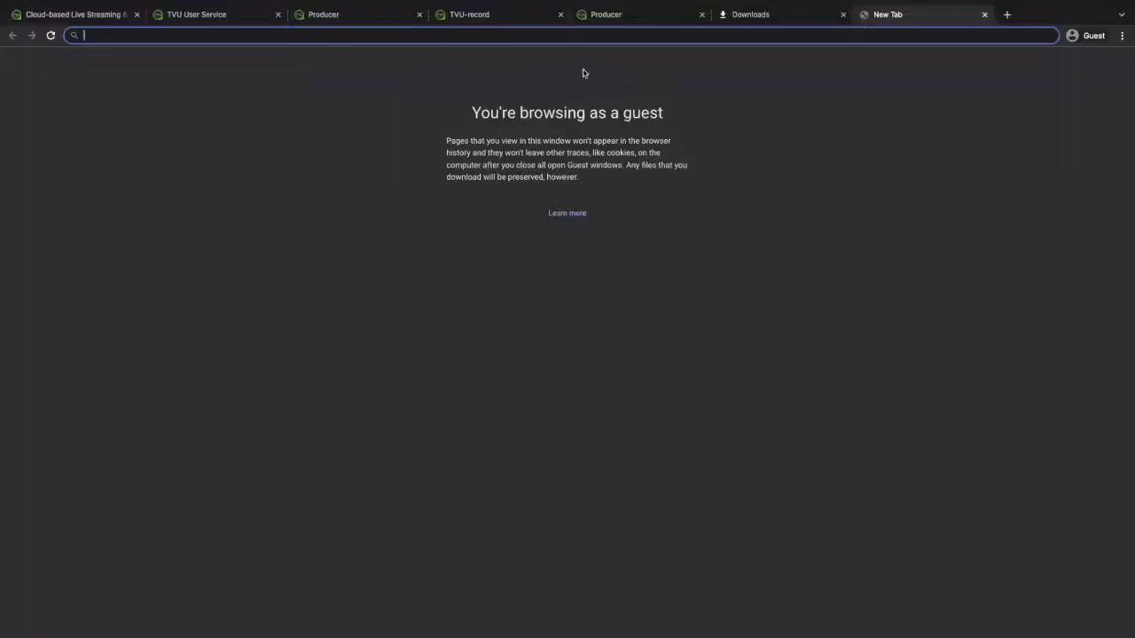
{"action": "right_click", "coordinate": [539, 40]}
{"action": "left_click", "coordinate": [654, 110]}
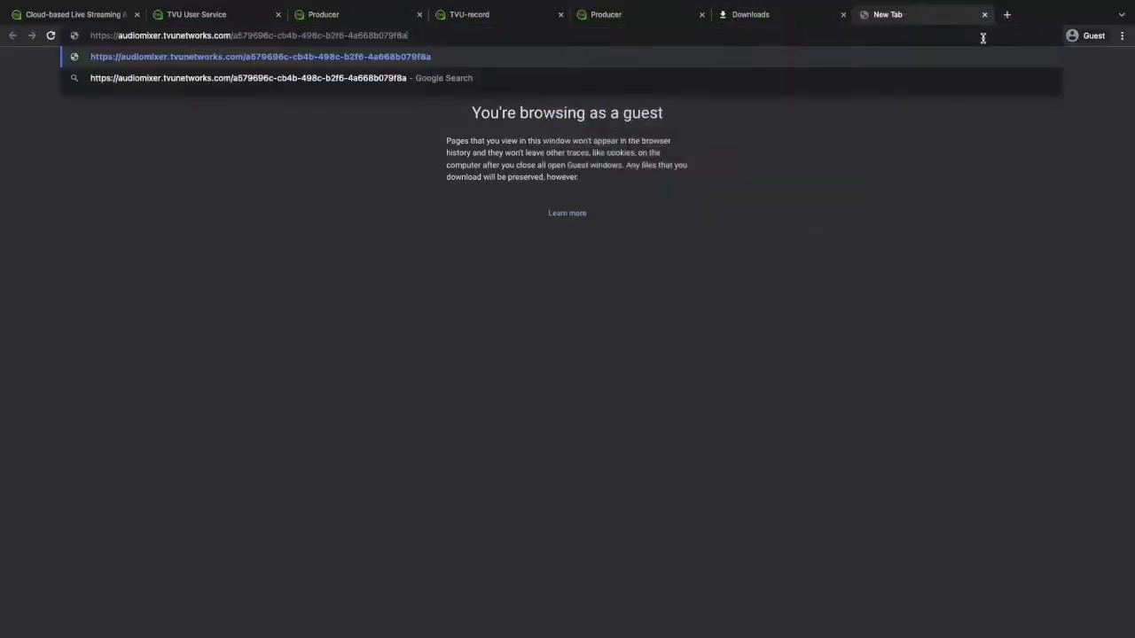
{"action": "key", "text": "Return"}
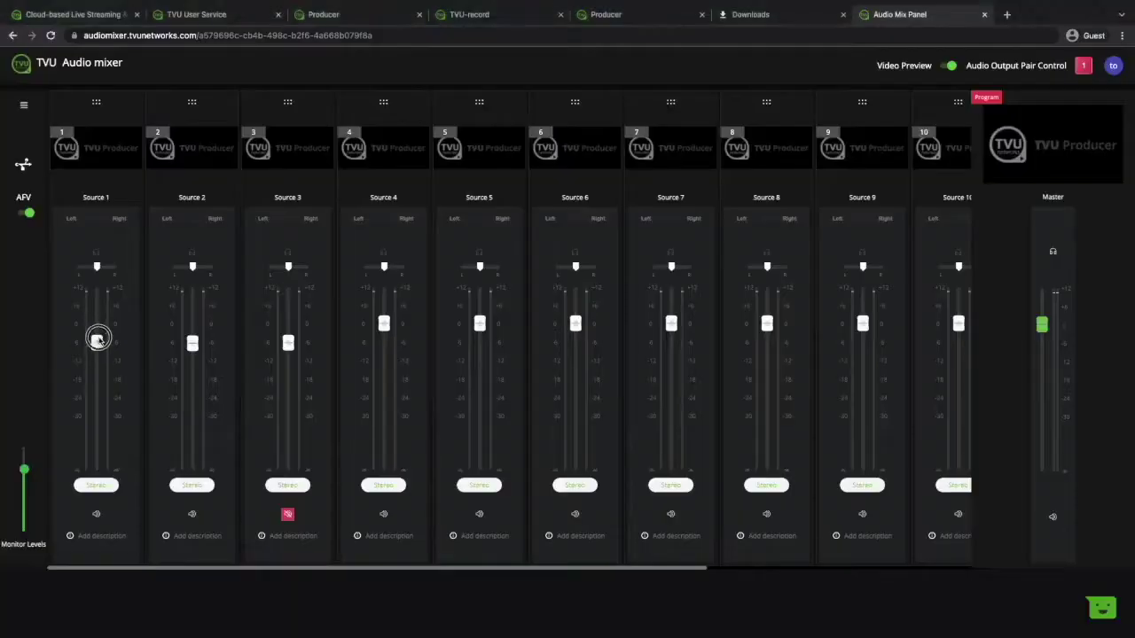
Raise Source 1 to 100%, lower Source 2 to 17%, and return to the Producer tab.
{"action": "left_click_drag", "start_coordinate": [97, 345], "coordinate": [101, 331]}
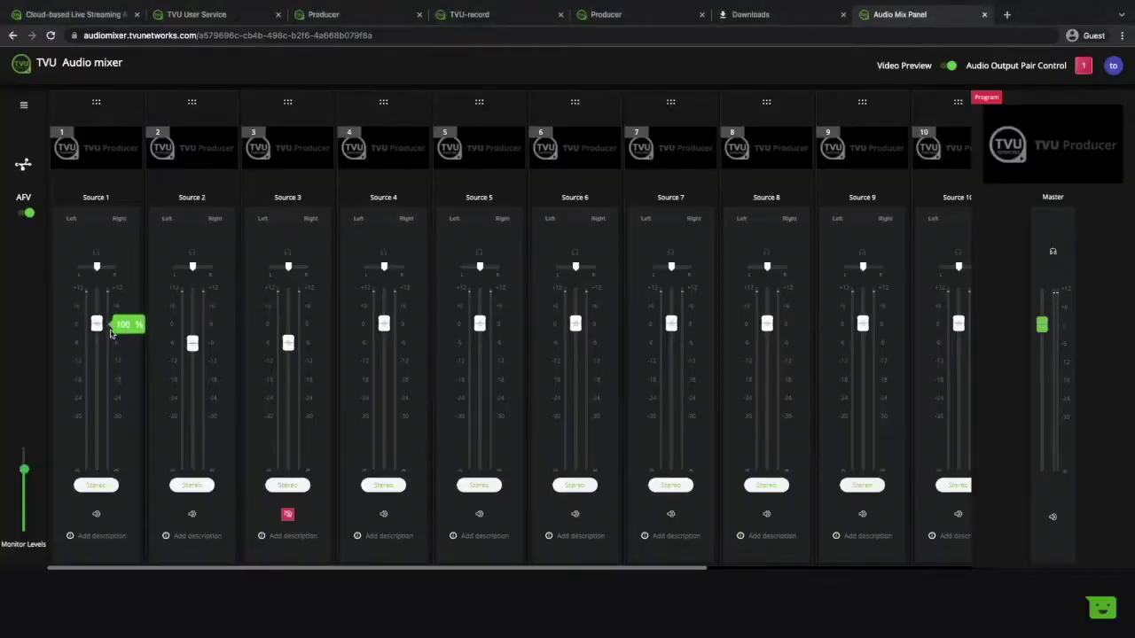
{"action": "left_click_drag", "start_coordinate": [192, 343], "coordinate": [196, 371]}
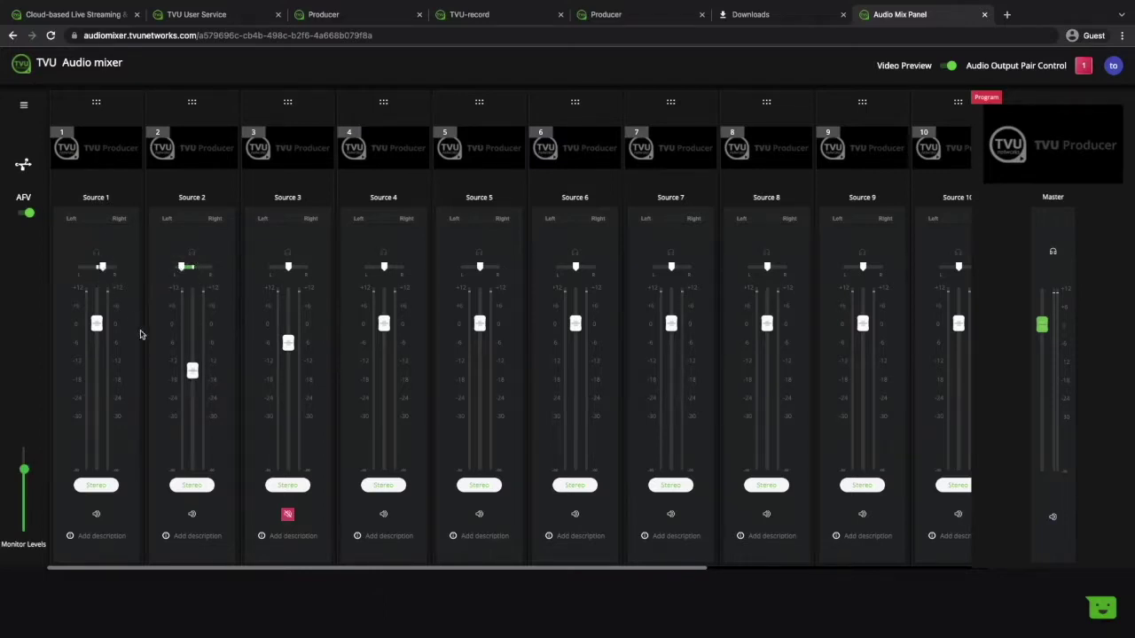
{"action": "key", "text": "ctrl+5"}
Cue the iPad and Source 1 in Preview and cut the logo overlay onto Program.
{"action": "left_click", "coordinate": [355, 387]}
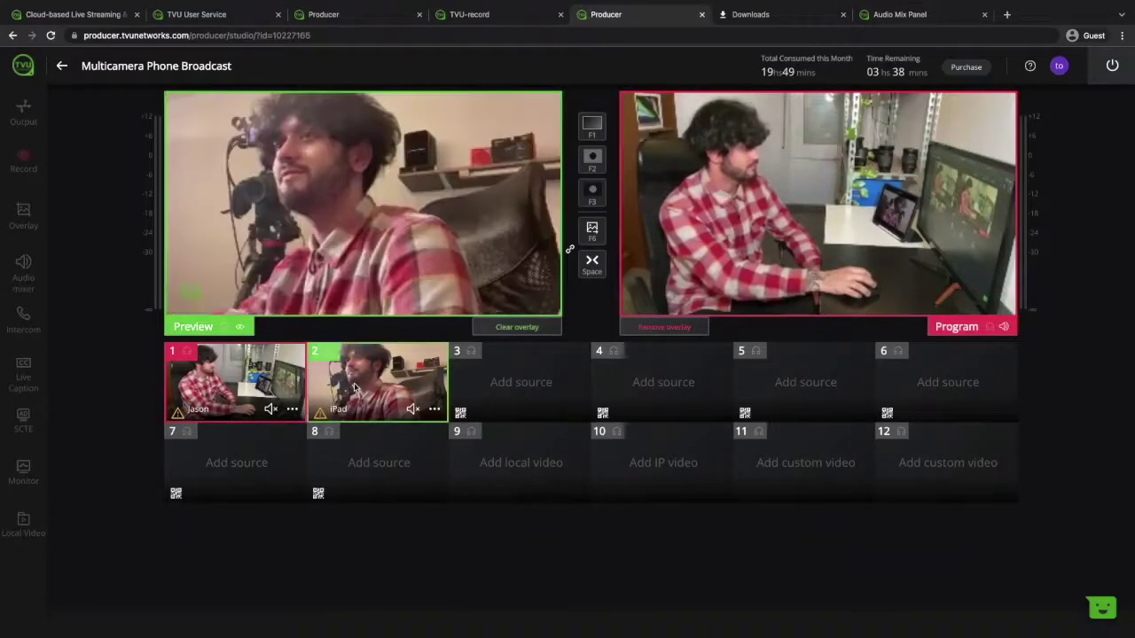
{"action": "left_click", "coordinate": [245, 368]}
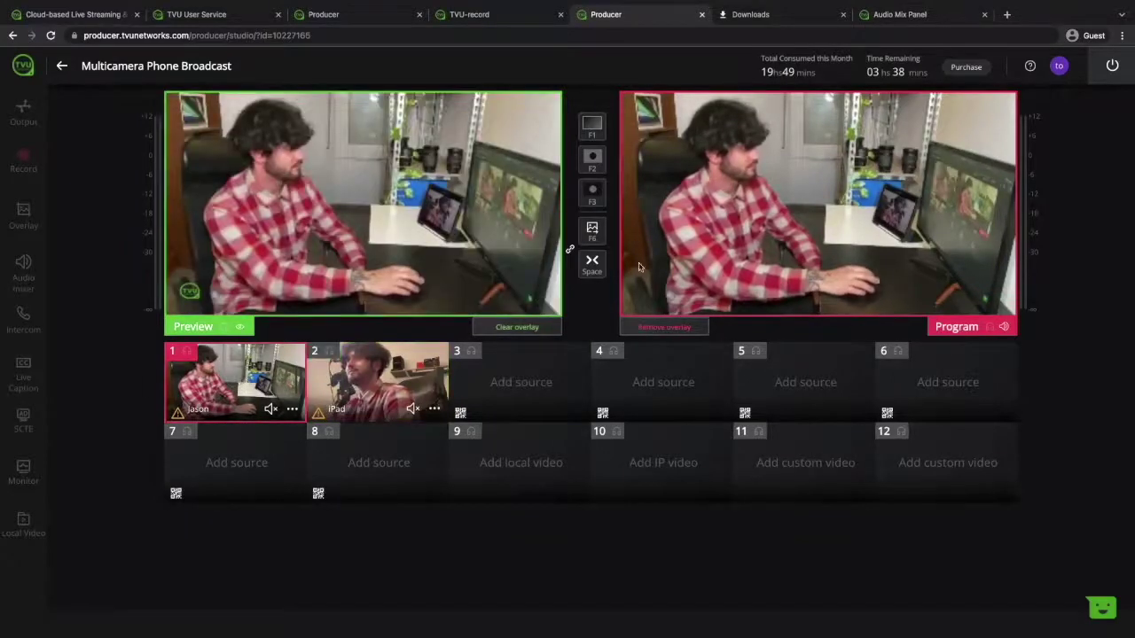
{"action": "left_click", "coordinate": [593, 231]}
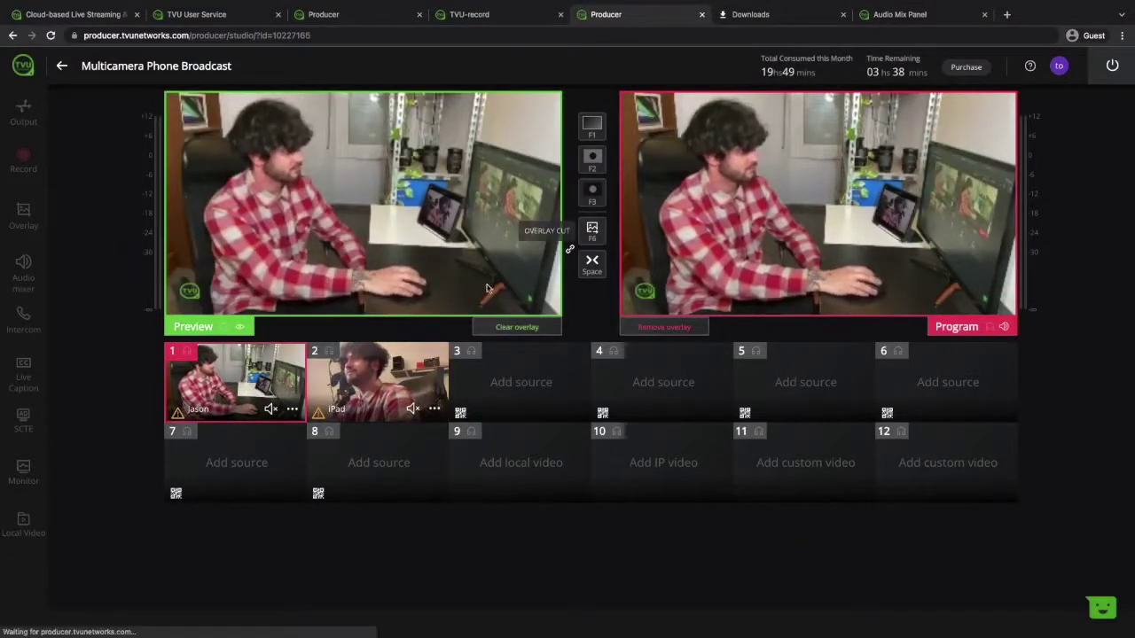
Run iris out, iris in and dissolve transitions with the iPad, then cue it and open Intercom.
{"action": "left_click", "coordinate": [401, 361]}
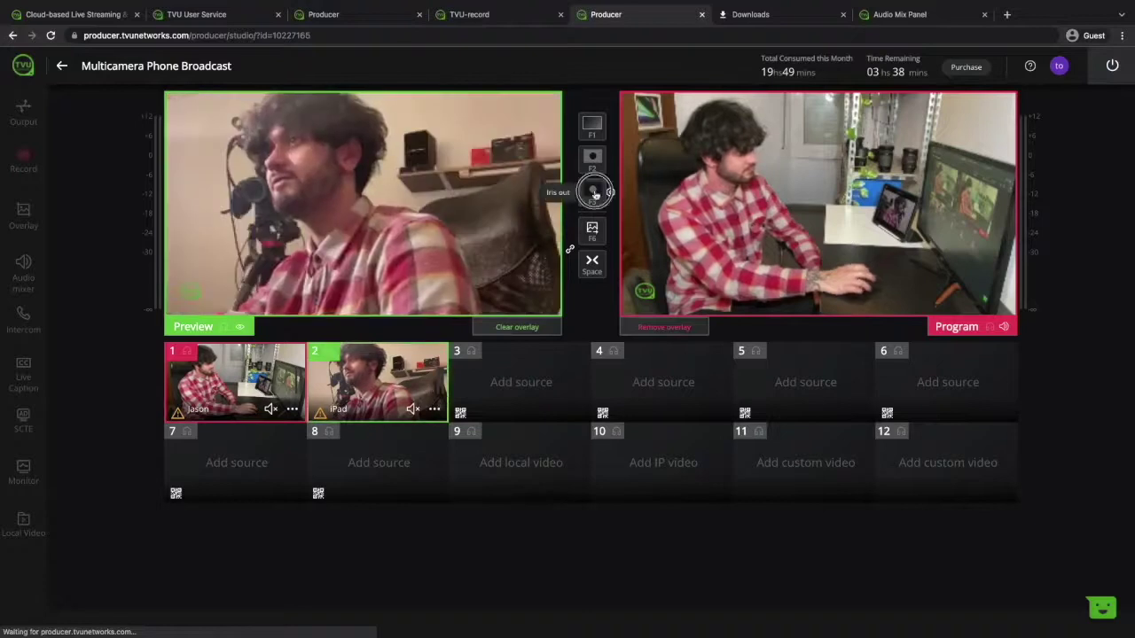
{"action": "left_click", "coordinate": [594, 192]}
{"action": "left_click", "coordinate": [590, 159]}
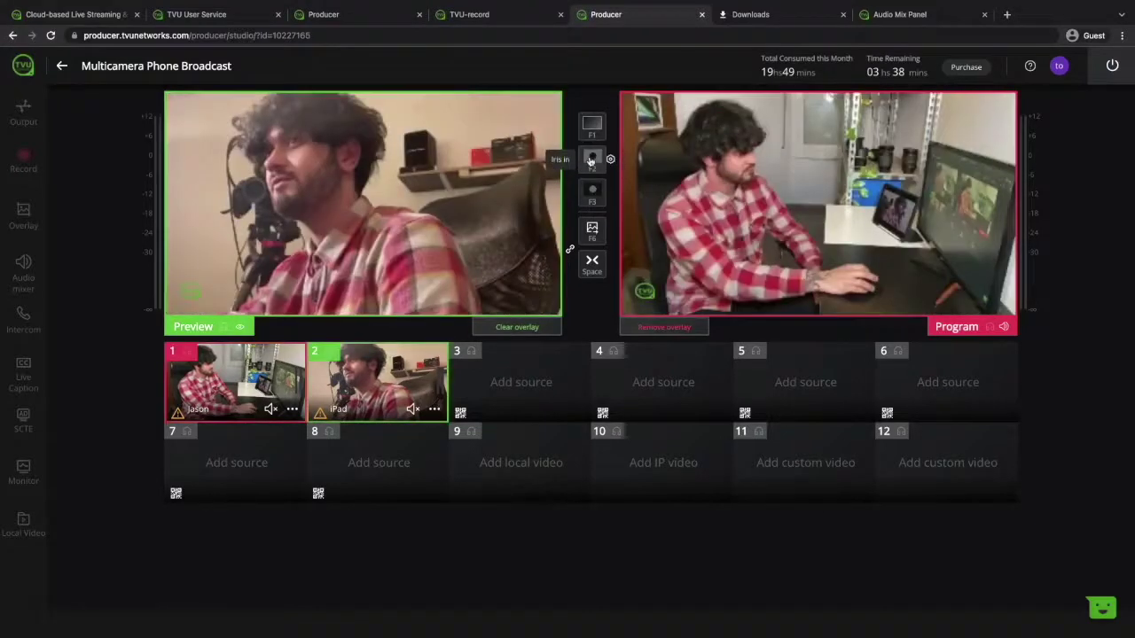
{"action": "left_click", "coordinate": [592, 131]}
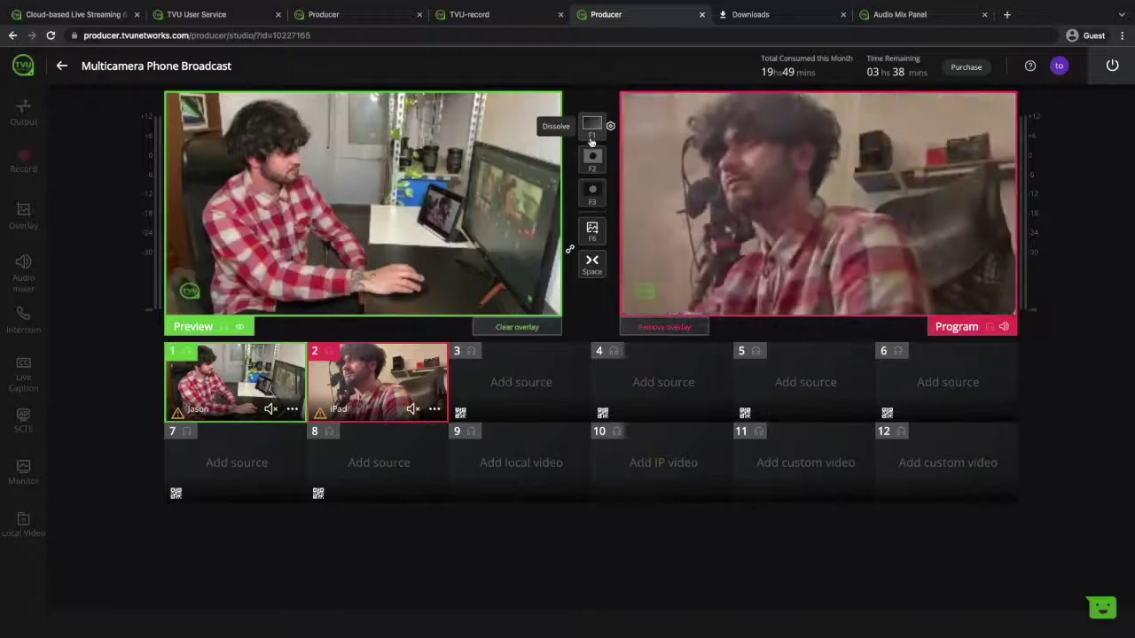
{"action": "left_click", "coordinate": [591, 142]}
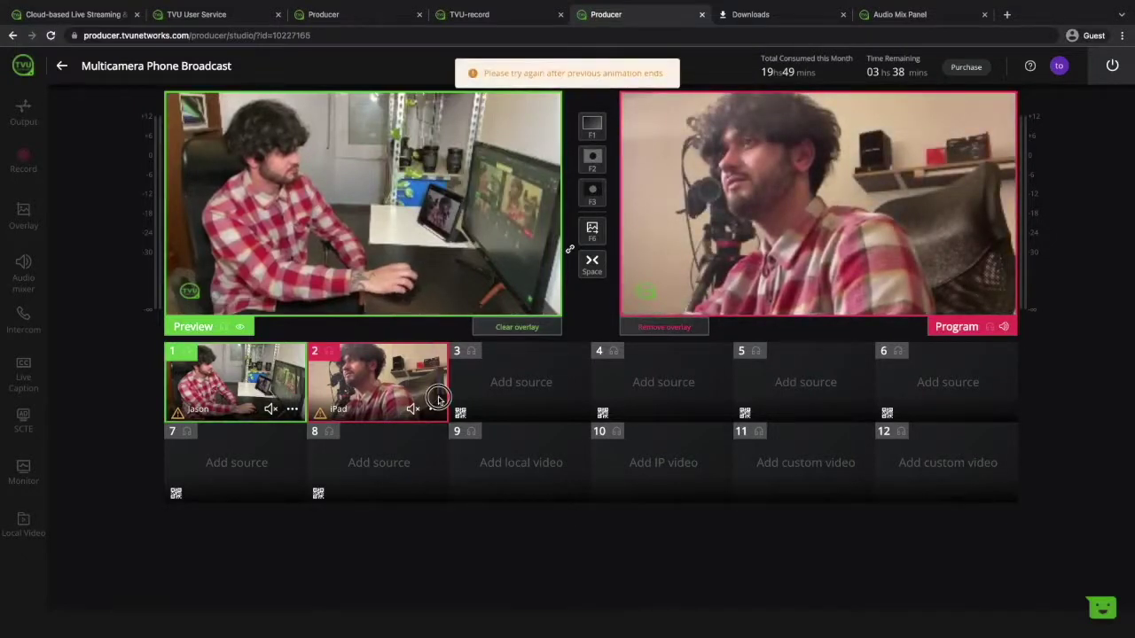
{"action": "left_click", "coordinate": [377, 381]}
{"action": "left_click", "coordinate": [26, 321]}
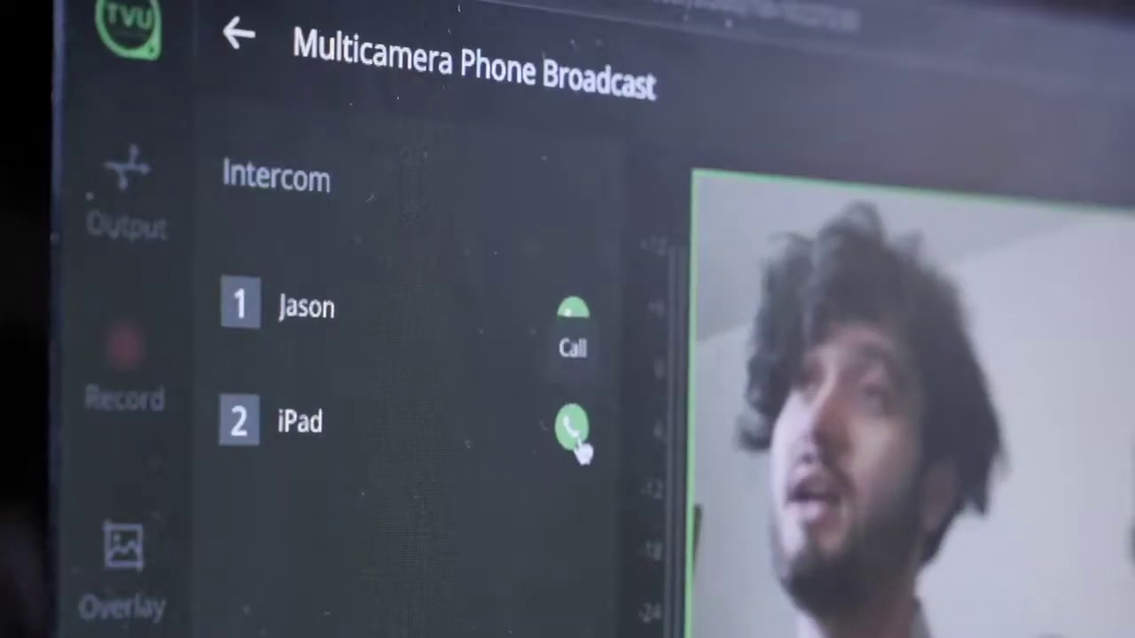
Call the iPad operator over intercom and select TVU's native Transcriber for live captions.
{"action": "left_click", "coordinate": [574, 434]}
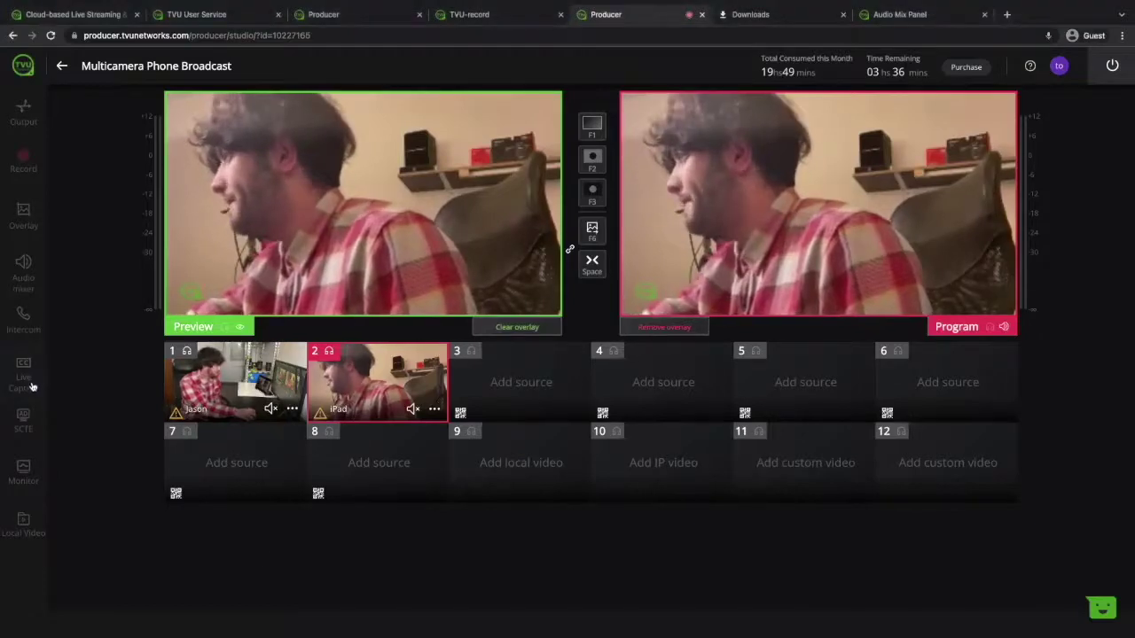
{"action": "left_click", "coordinate": [27, 380]}
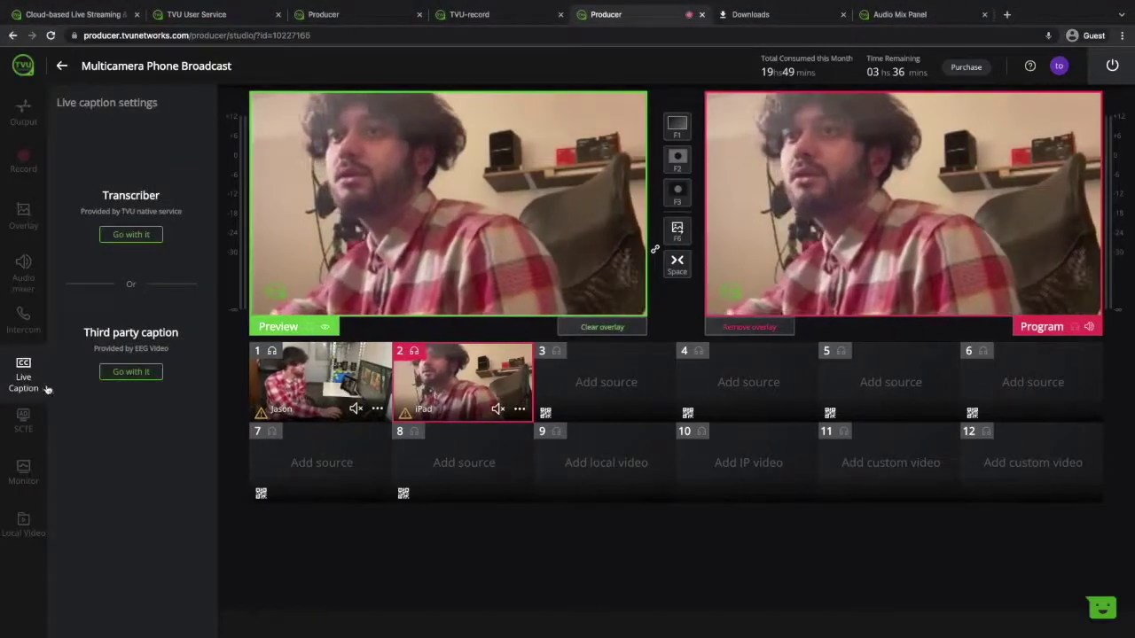
{"action": "left_click", "coordinate": [129, 235]}
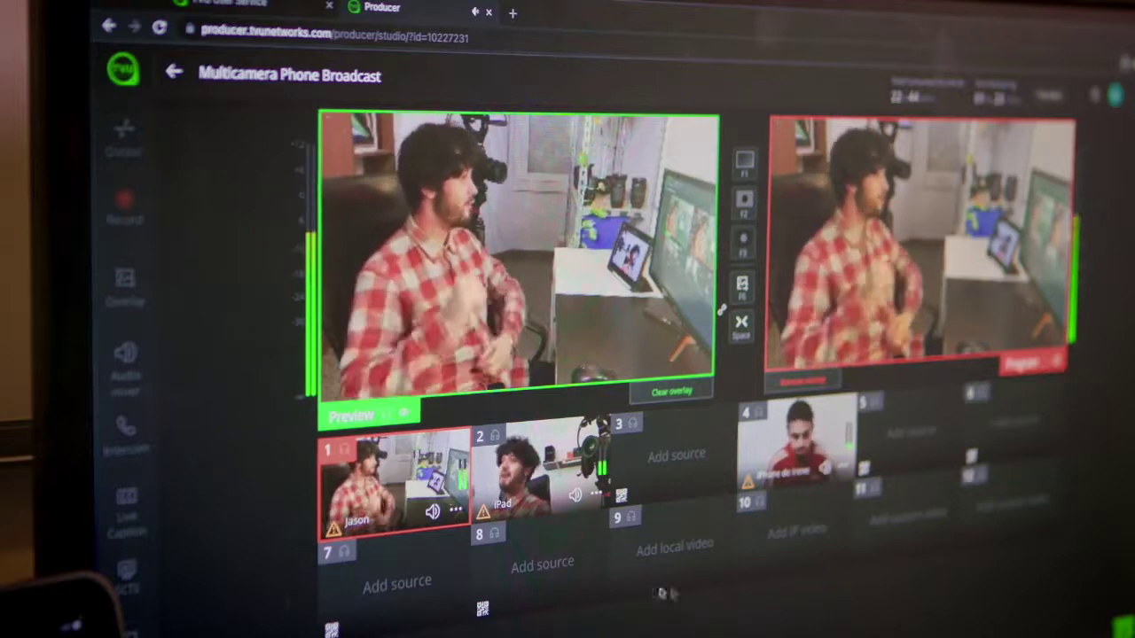
{"action": "left_click", "coordinate": [771, 479]}
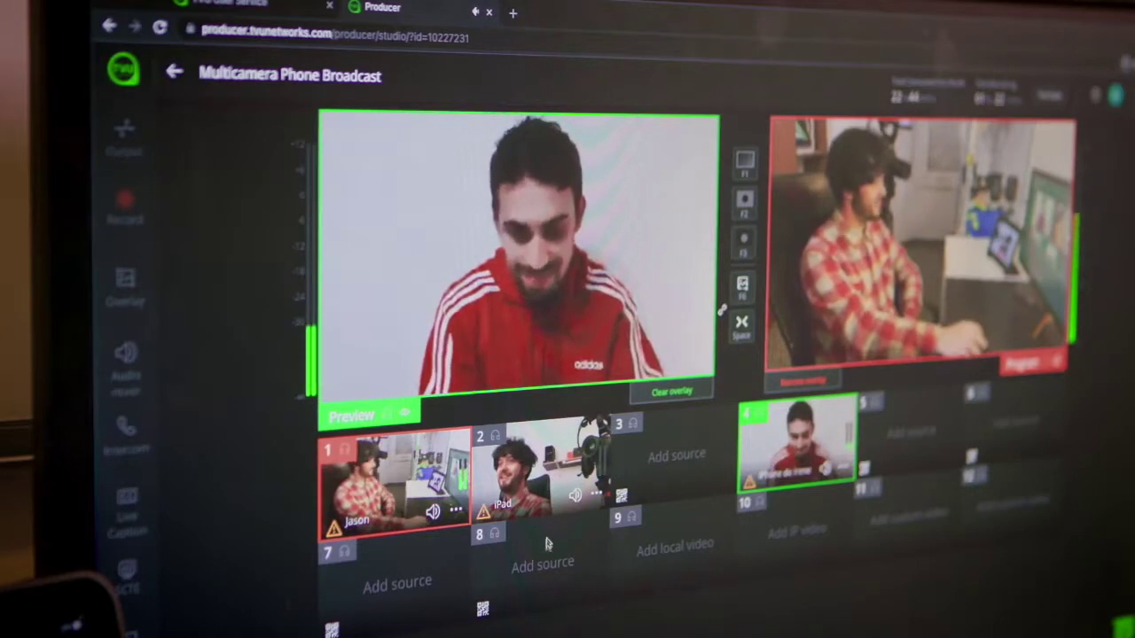
{"action": "left_click", "coordinate": [510, 479]}
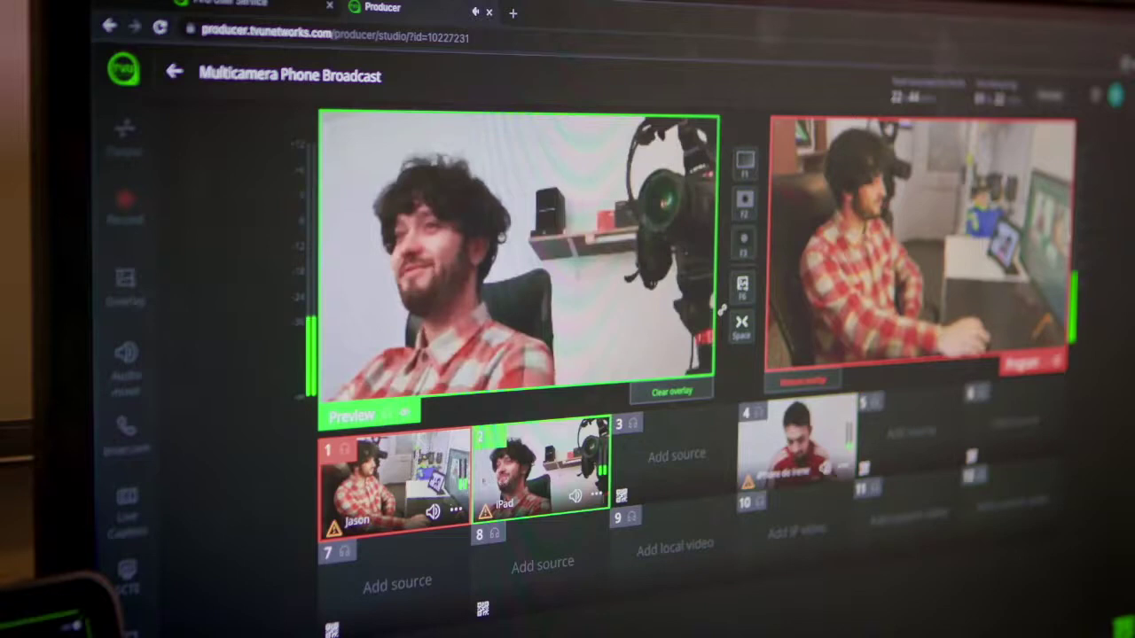
{"action": "left_click", "coordinate": [436, 484]}
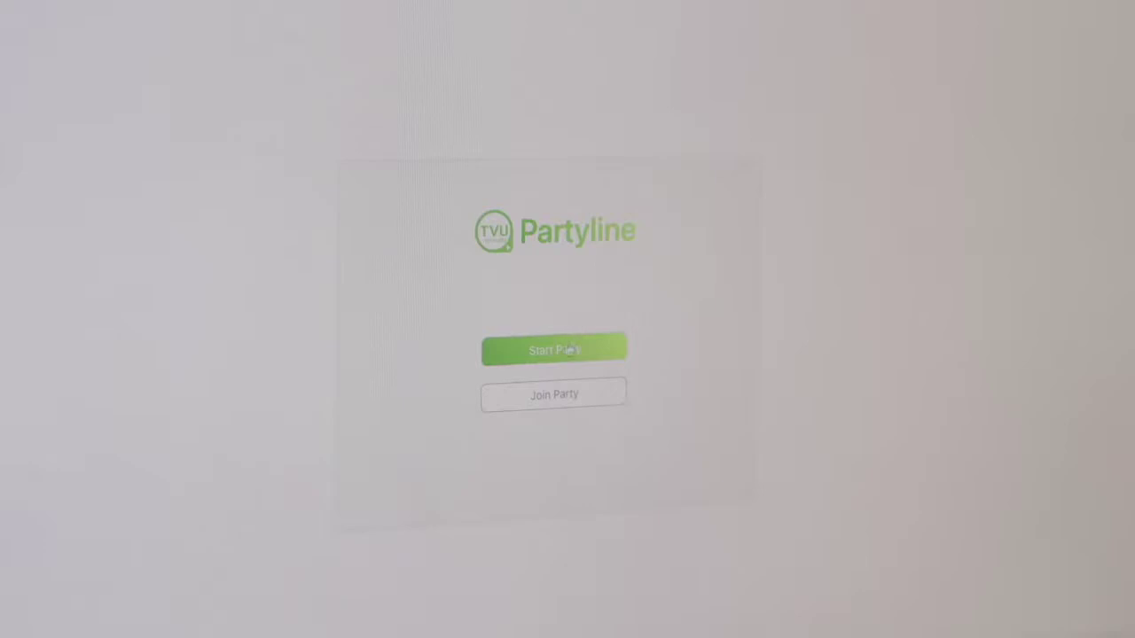
Start a party in Partyline, then switch to the Gallery View and Conference tabs.
{"action": "left_click", "coordinate": [568, 351]}
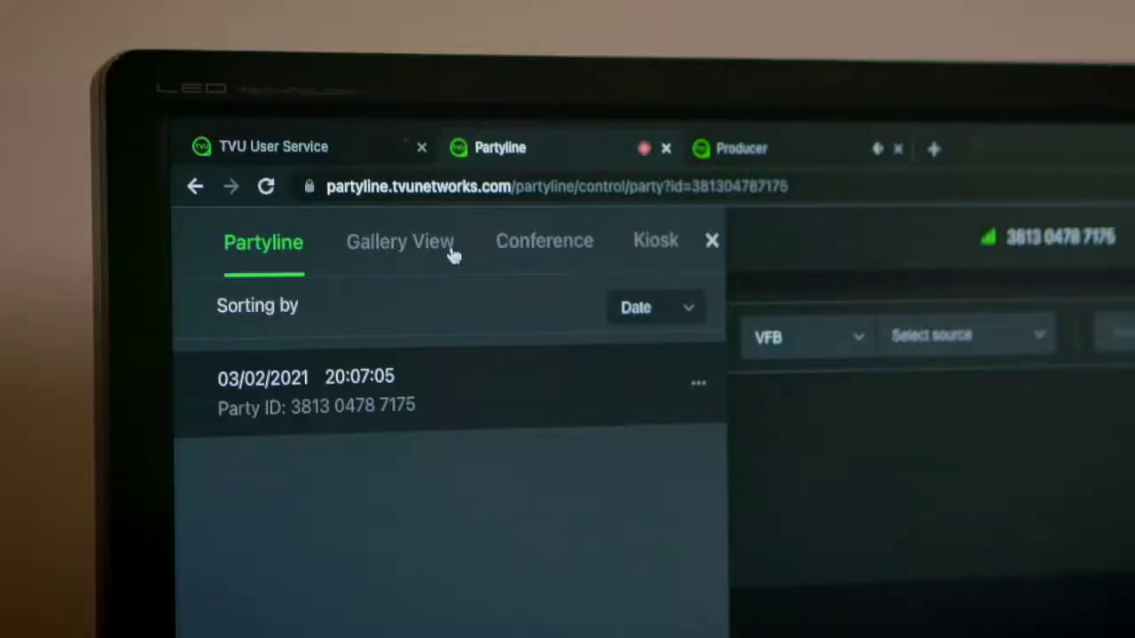
{"action": "left_click", "coordinate": [450, 253]}
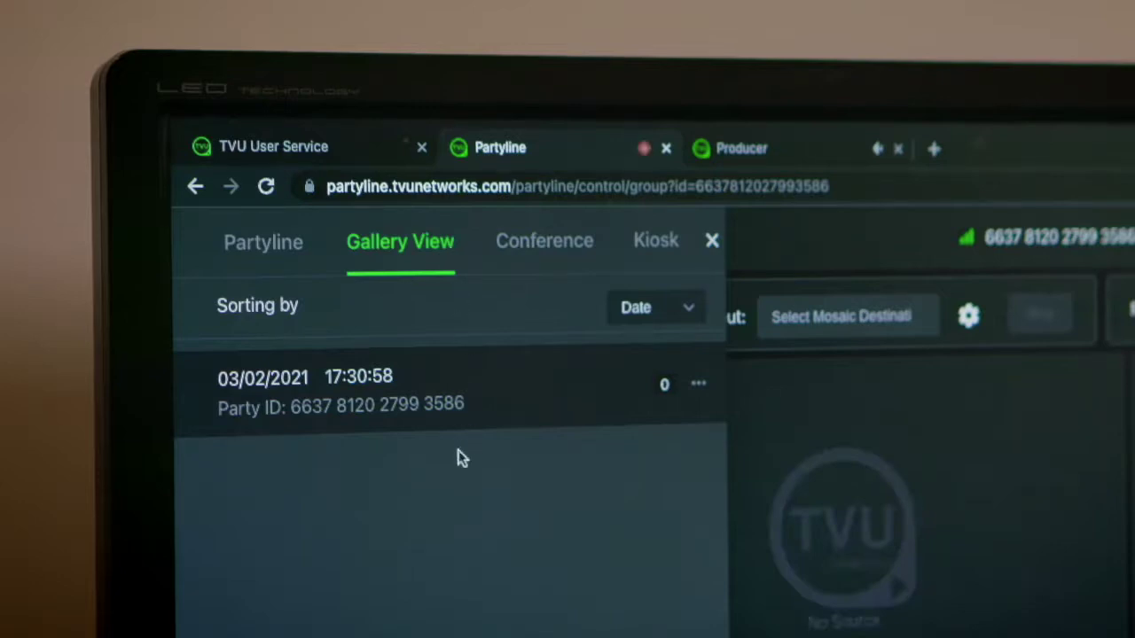
{"action": "left_click", "coordinate": [543, 251]}
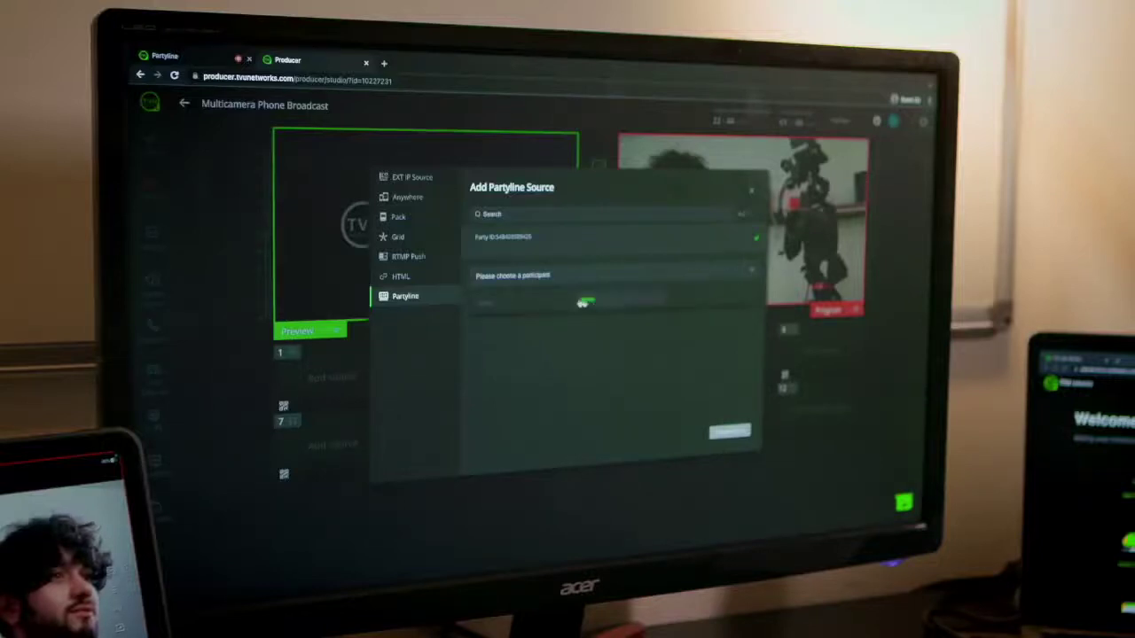
Select the Partyline guest participant and add them as a studio source.
{"action": "left_click", "coordinate": [523, 305]}
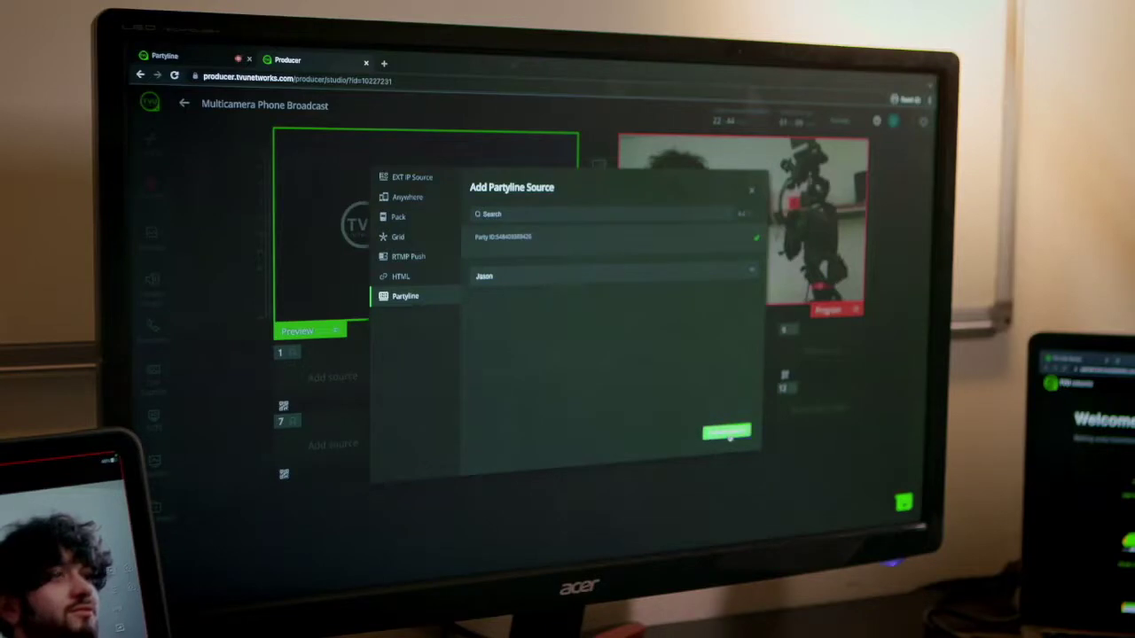
{"action": "left_click", "coordinate": [725, 434]}
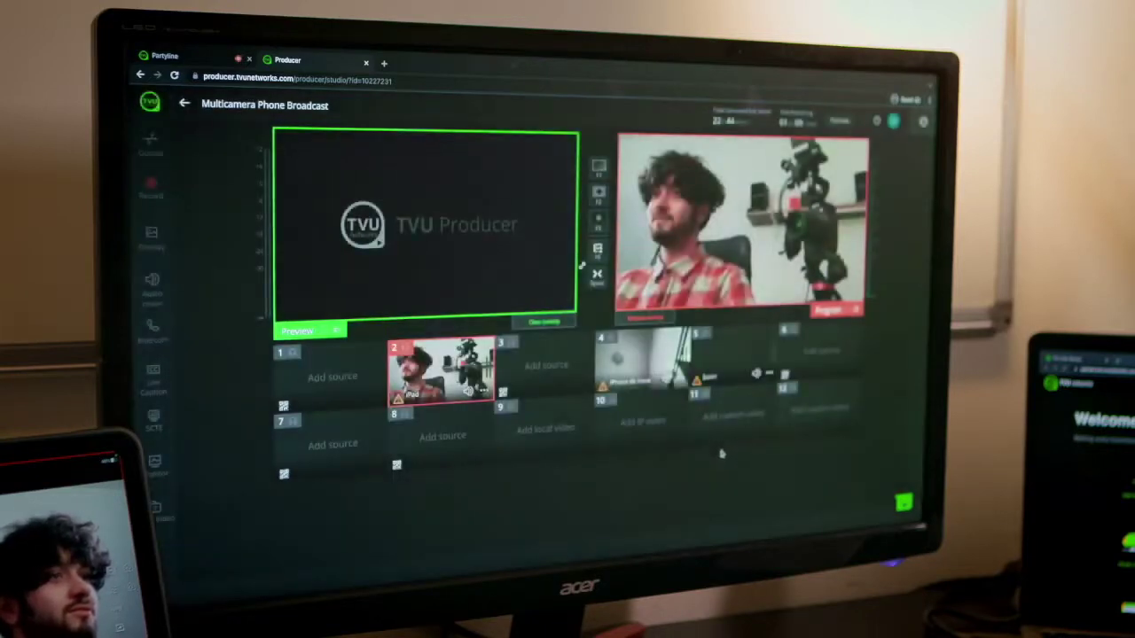